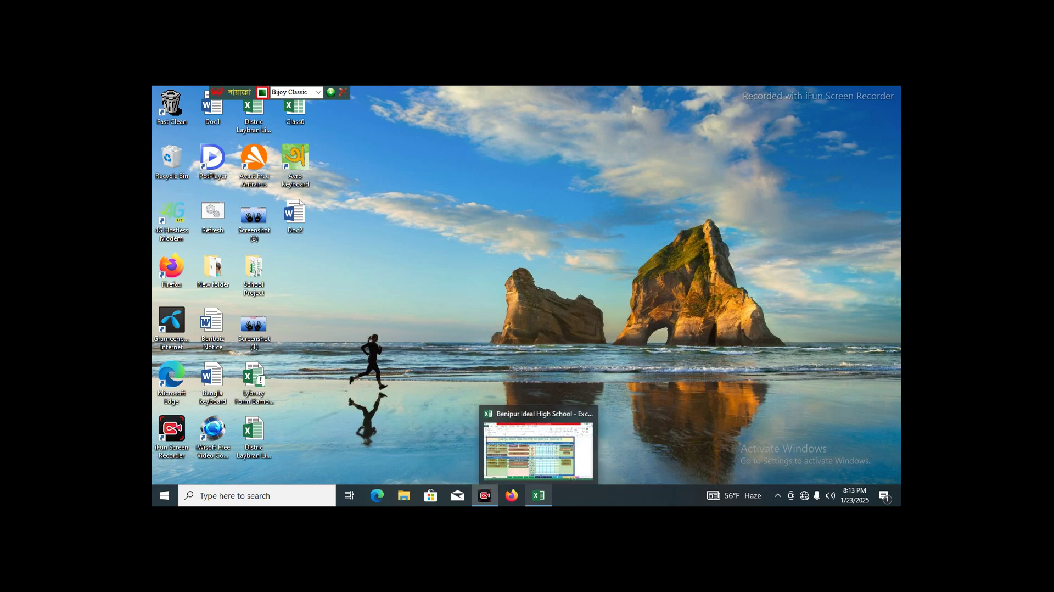
- Restore the Benipur Ideal High School workbook from its taskbar preview
click(539, 495)
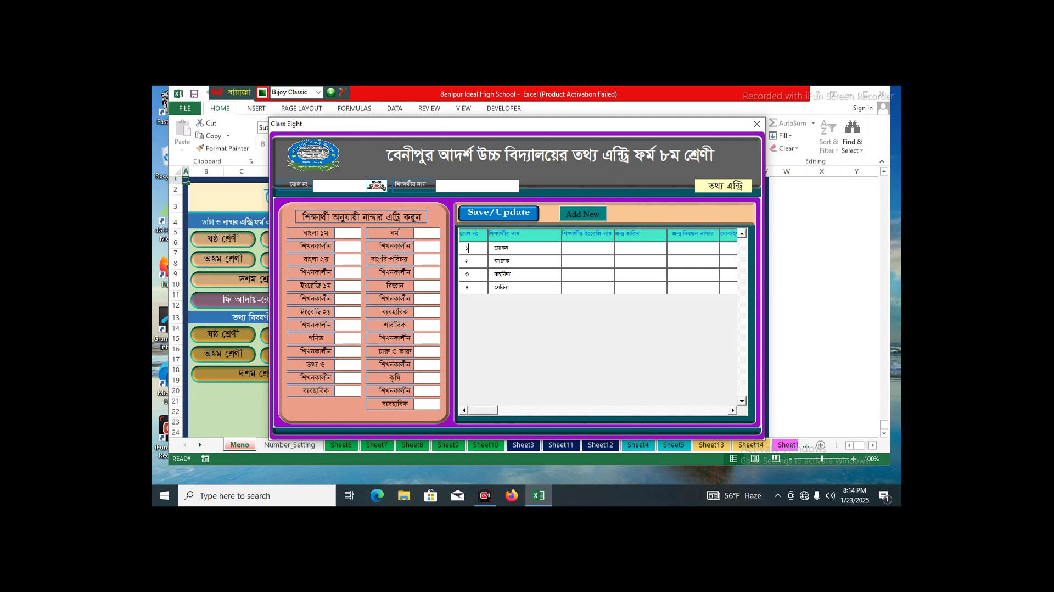
- Switch the Class Eight form to the student information page and list all student records
click(723, 185)
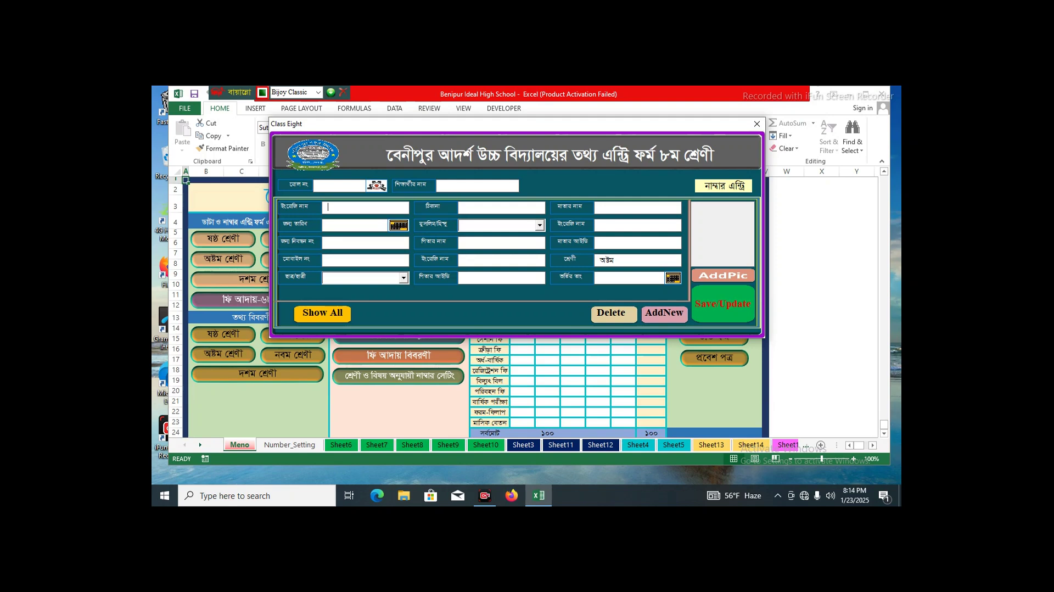
click(322, 313)
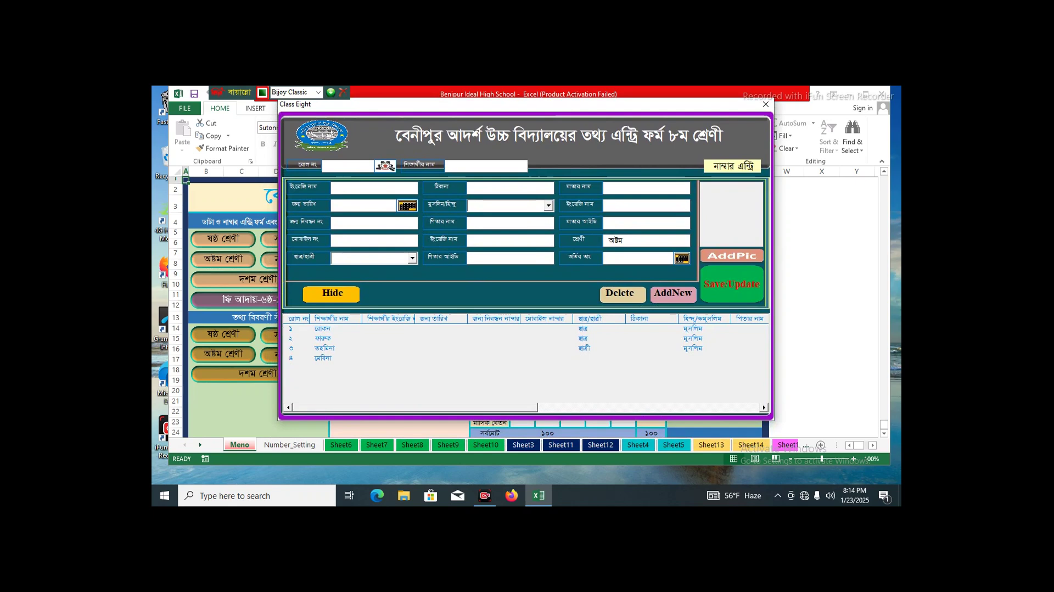
- Pick a record row, then enter roll ৫ and the new student's name
click(323, 348)
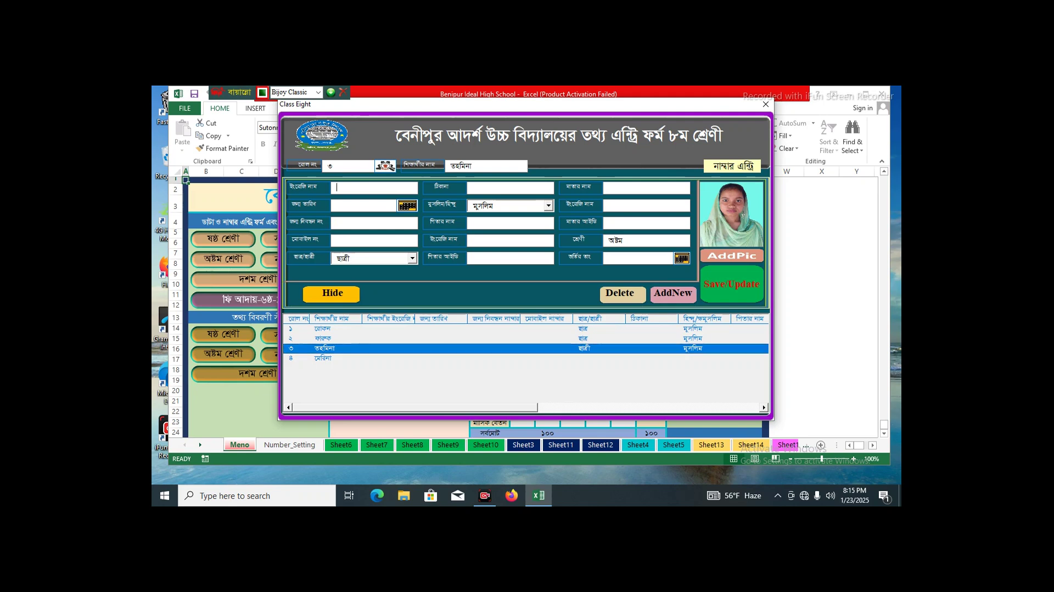
text(৫)
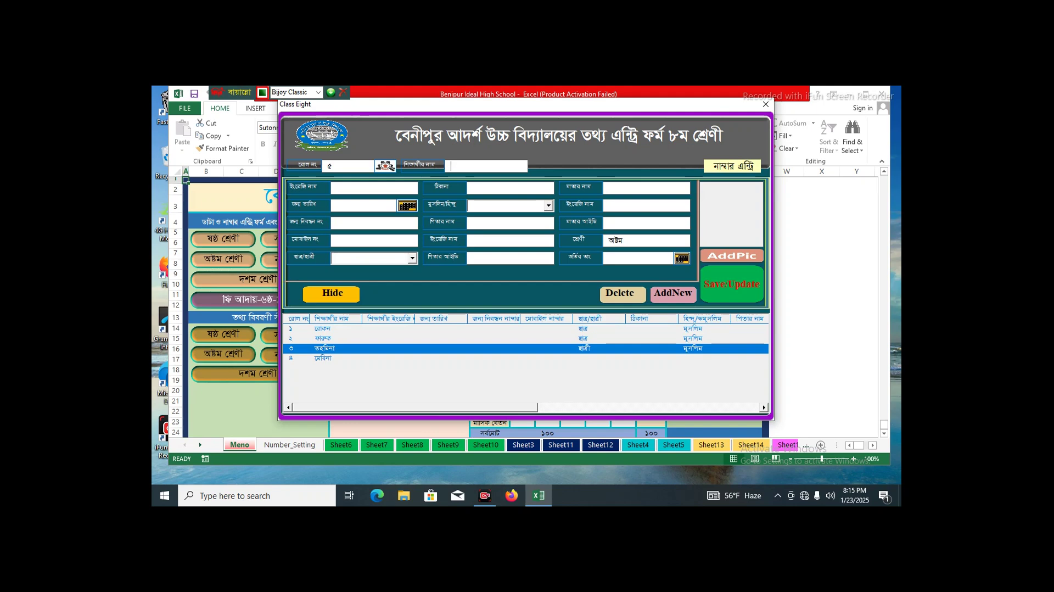
text(ে)
text(হনা)
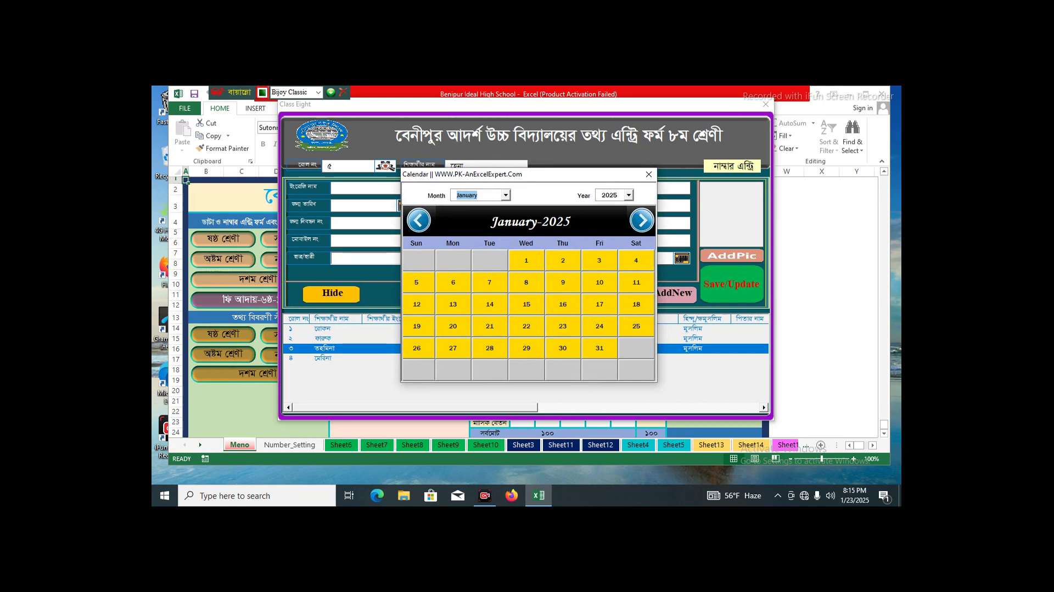
click(629, 195)
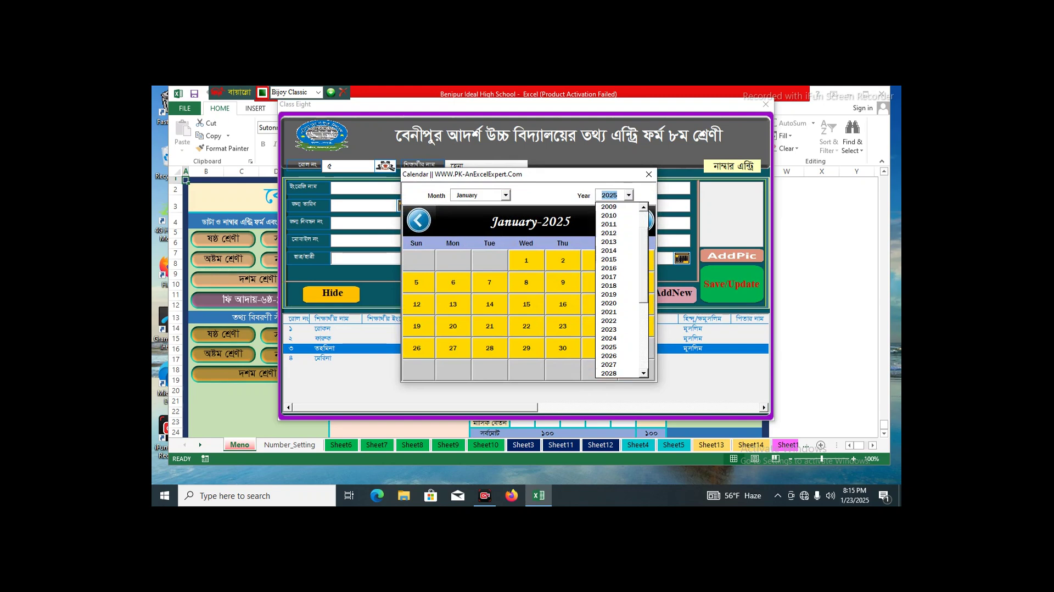
scroll(615, 215, up, 5)
click(615, 215)
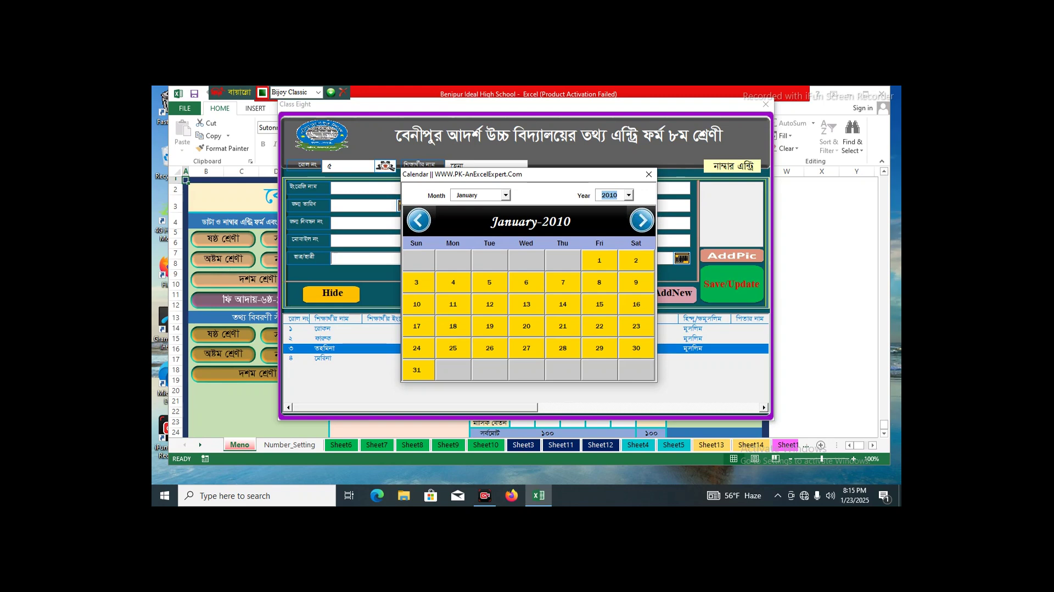
click(505, 195)
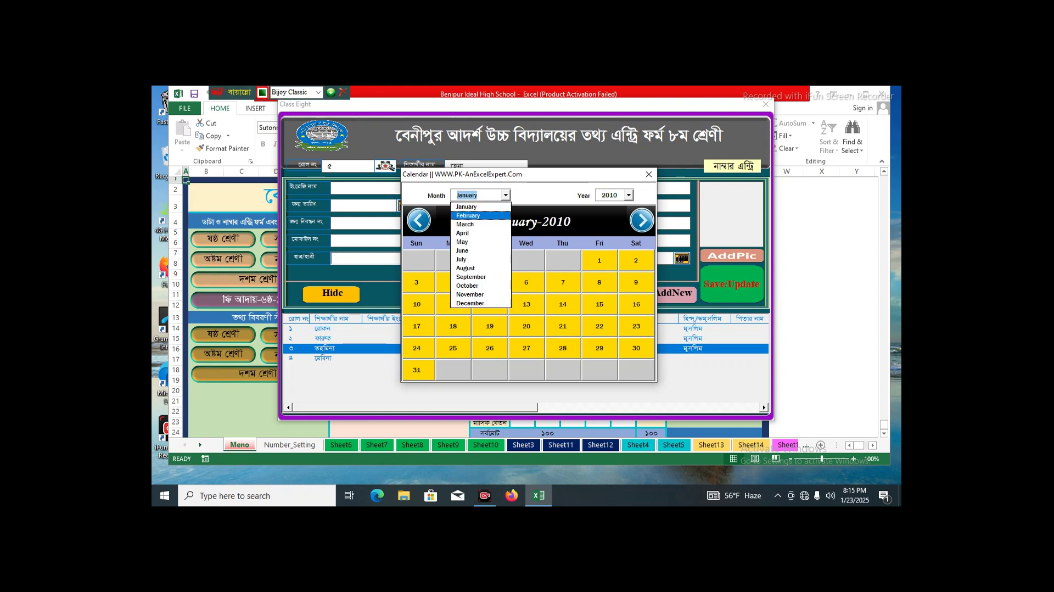
click(466, 233)
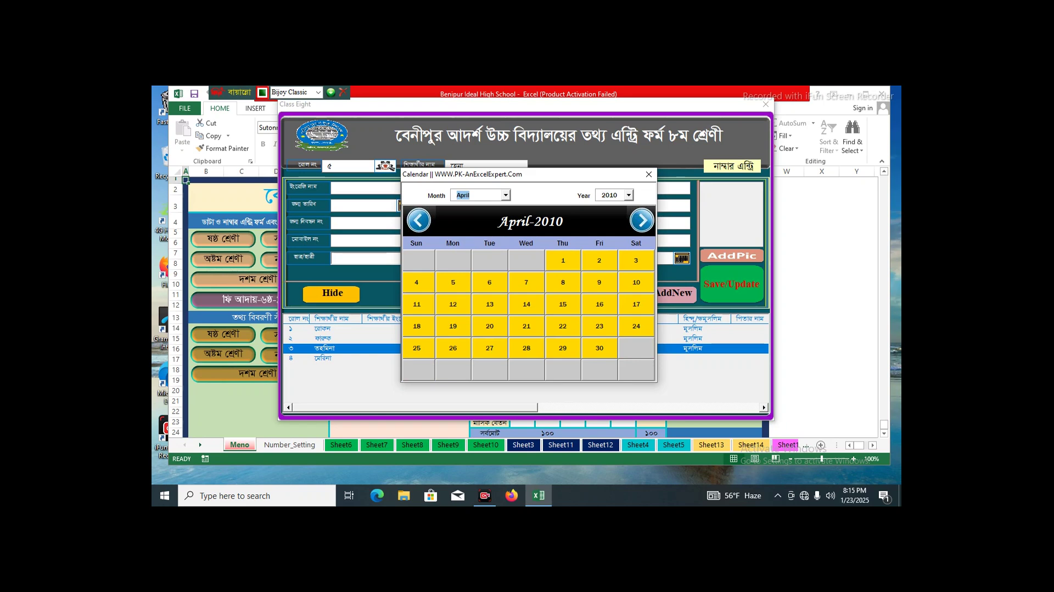
click(563, 303)
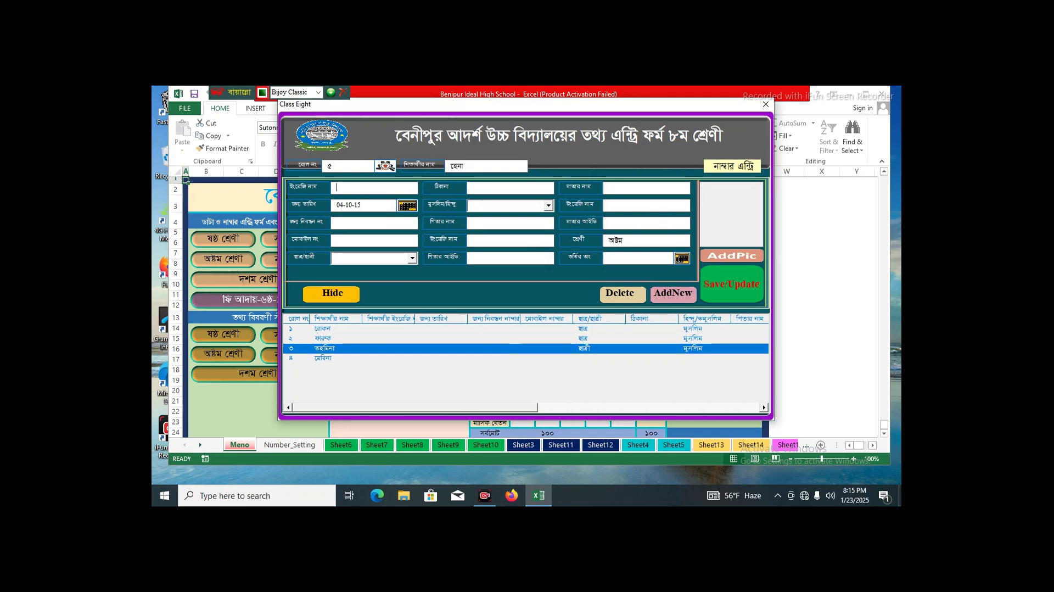
click(681, 258)
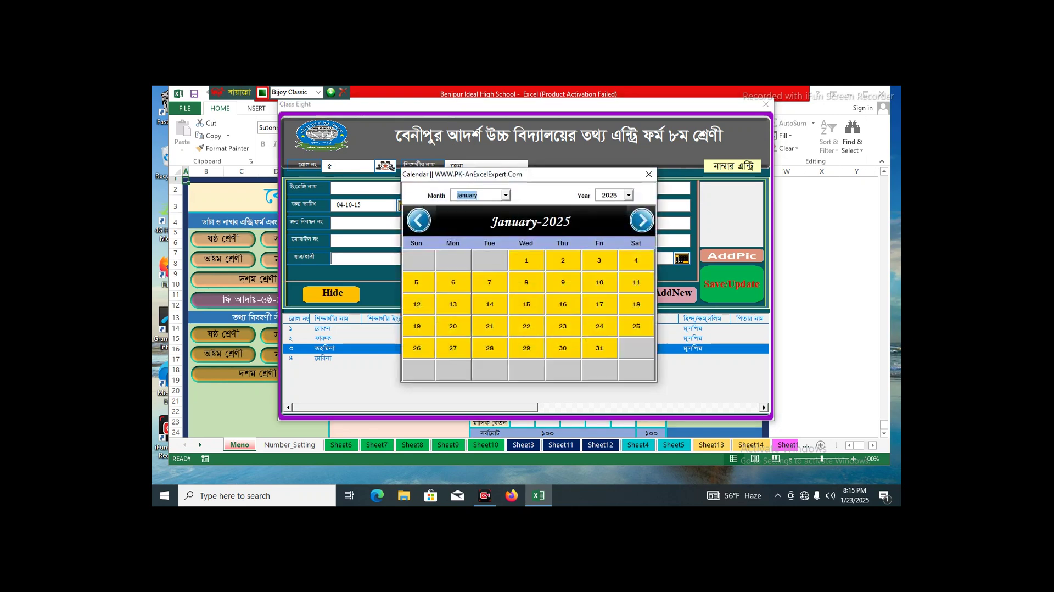
- Pick 1 January 2025 as the admission date
click(526, 260)
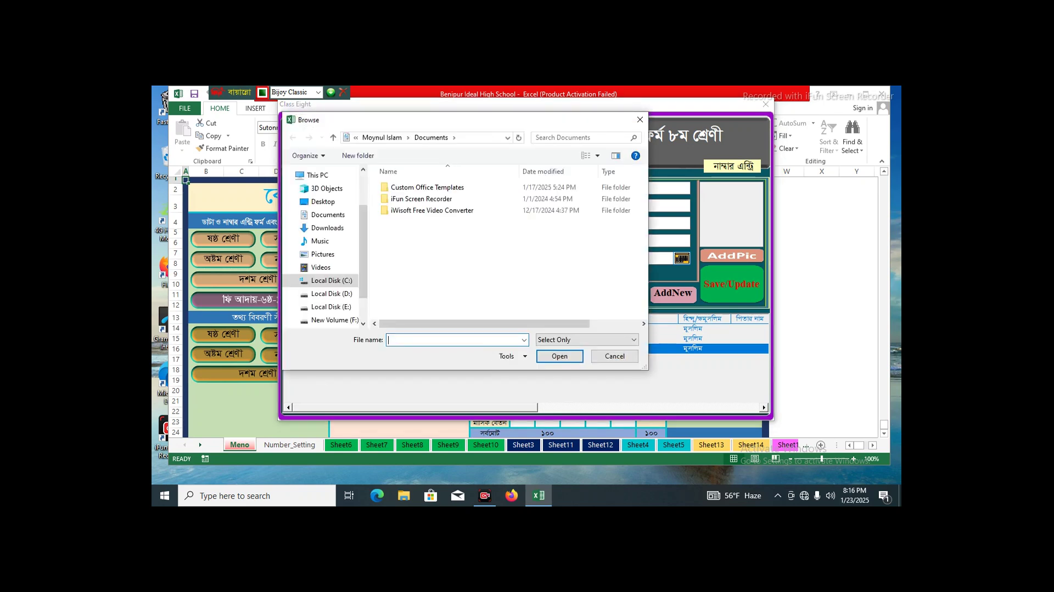
- Load the woman's photo from D:\Photo\Teacher into the student's picture box
click(331, 294)
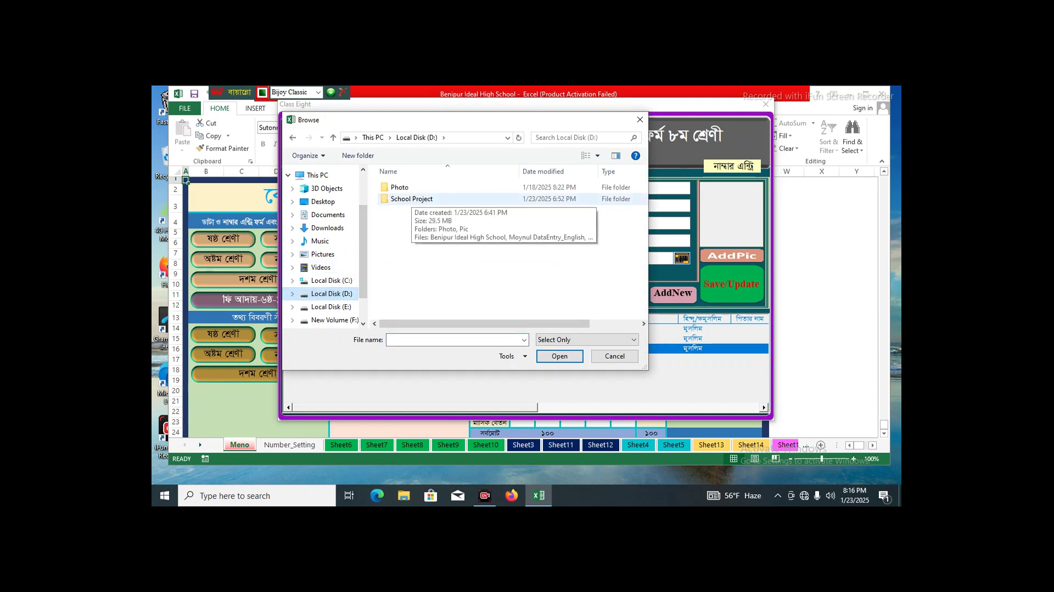
double_click(400, 187)
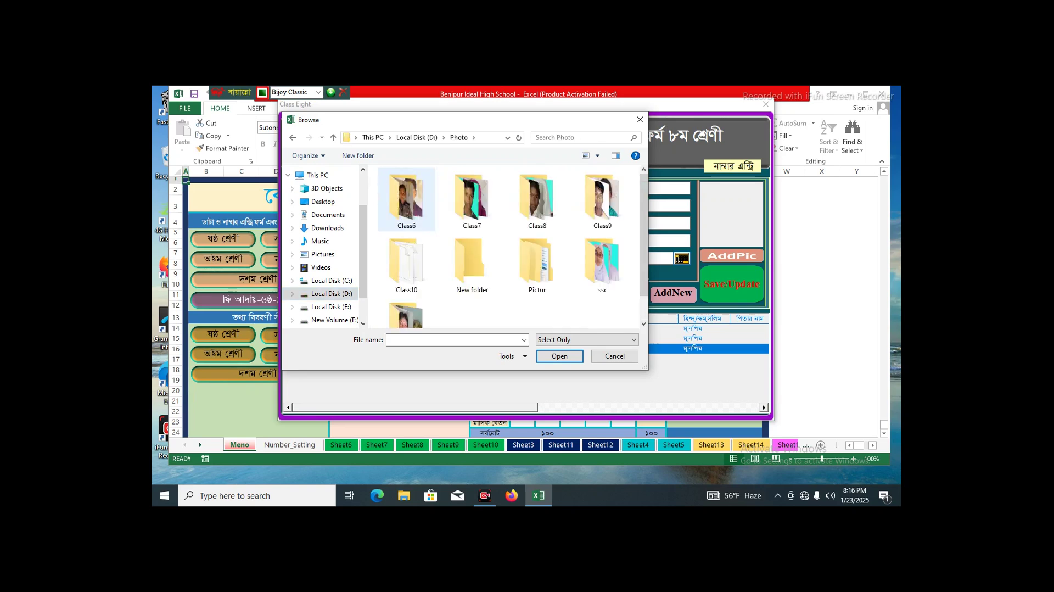
double_click(406, 312)
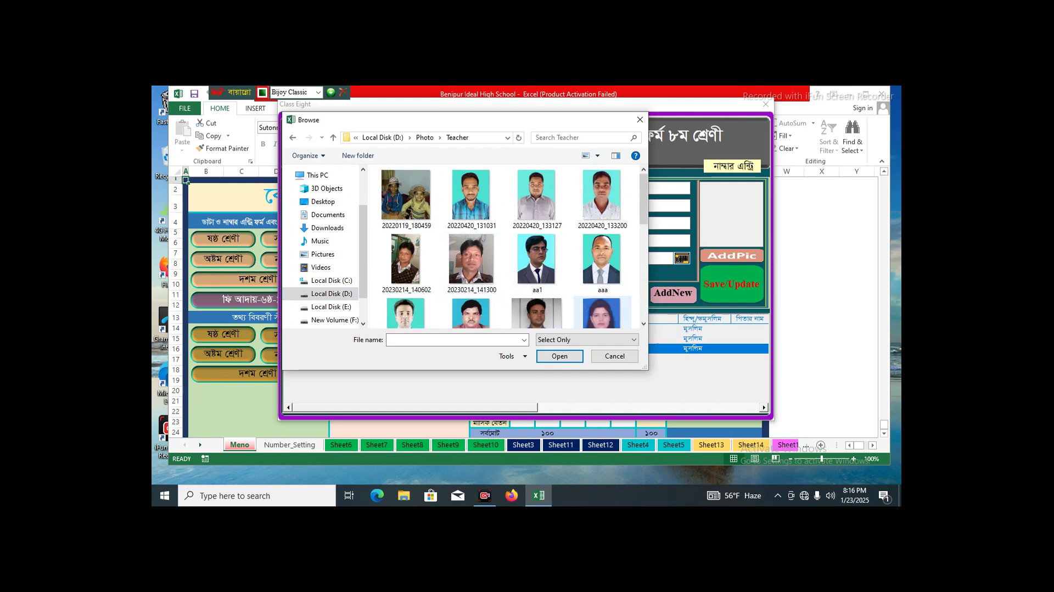
scroll(603, 315, down, 1)
click(602, 275)
click(559, 356)
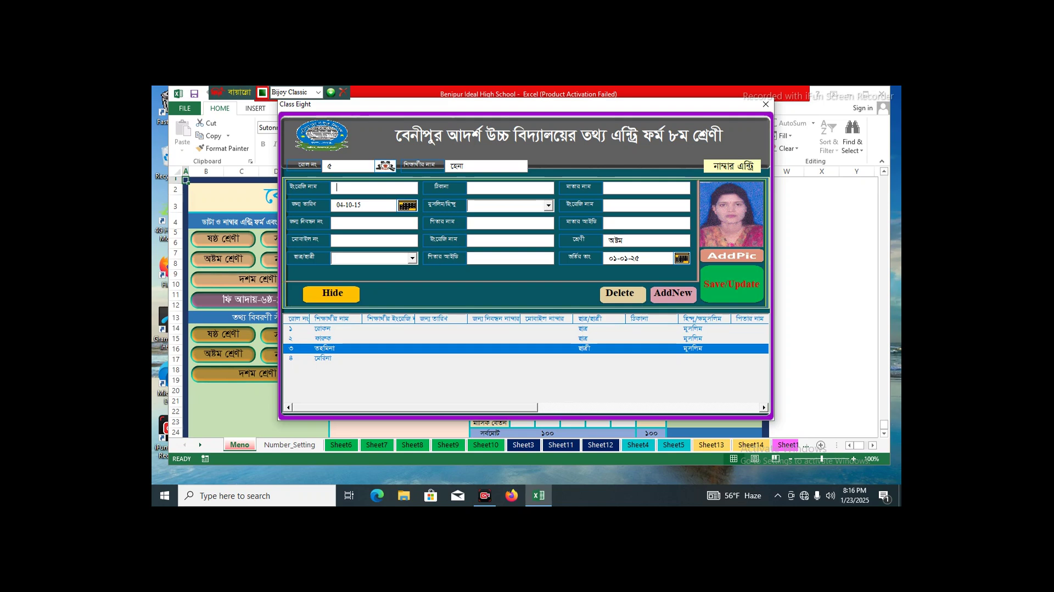
- Save the roll ৫ record and check each student's entry in the list
click(732, 284)
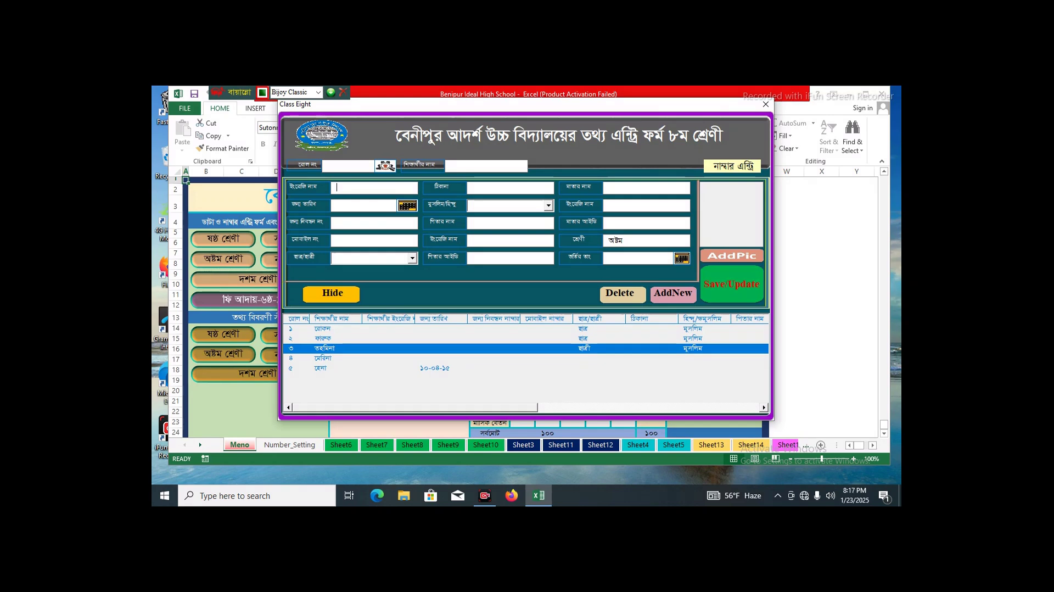
click(324, 358)
click(324, 367)
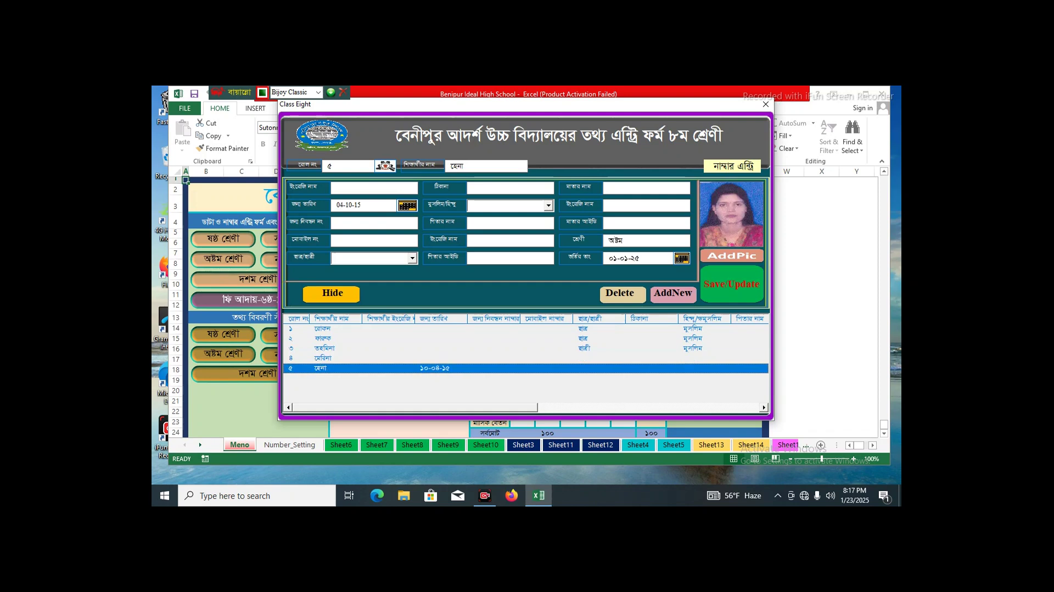
click(324, 348)
click(324, 339)
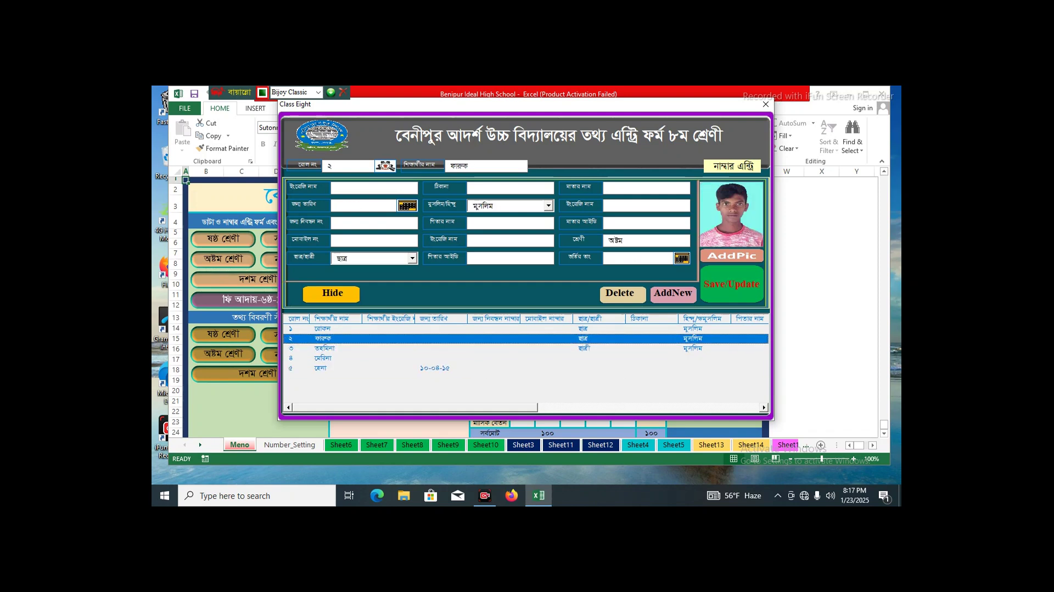
click(324, 328)
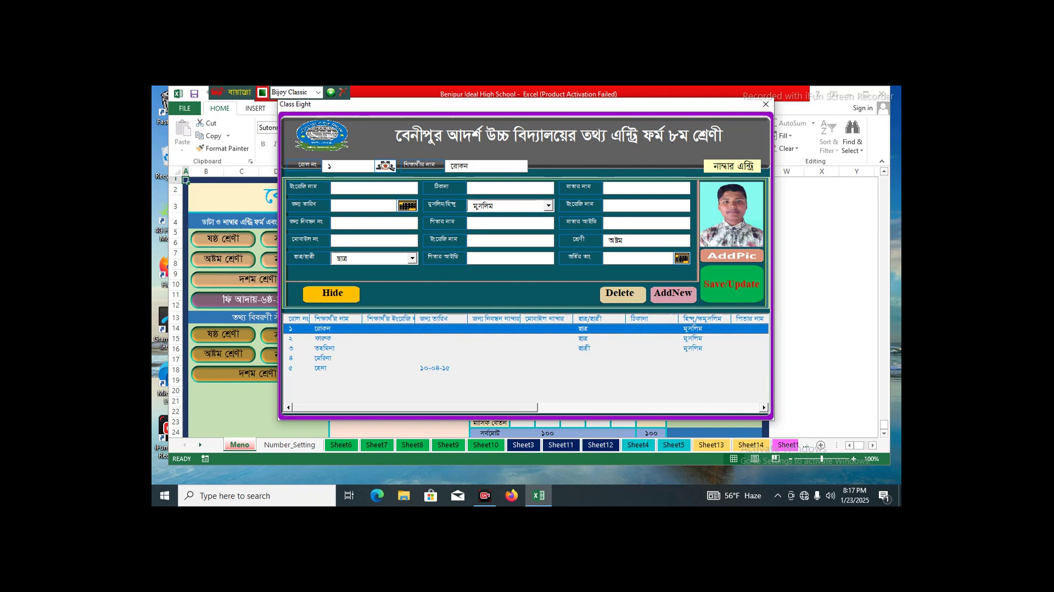
- Hide the records list and switch the form to the marks-entry page
click(331, 294)
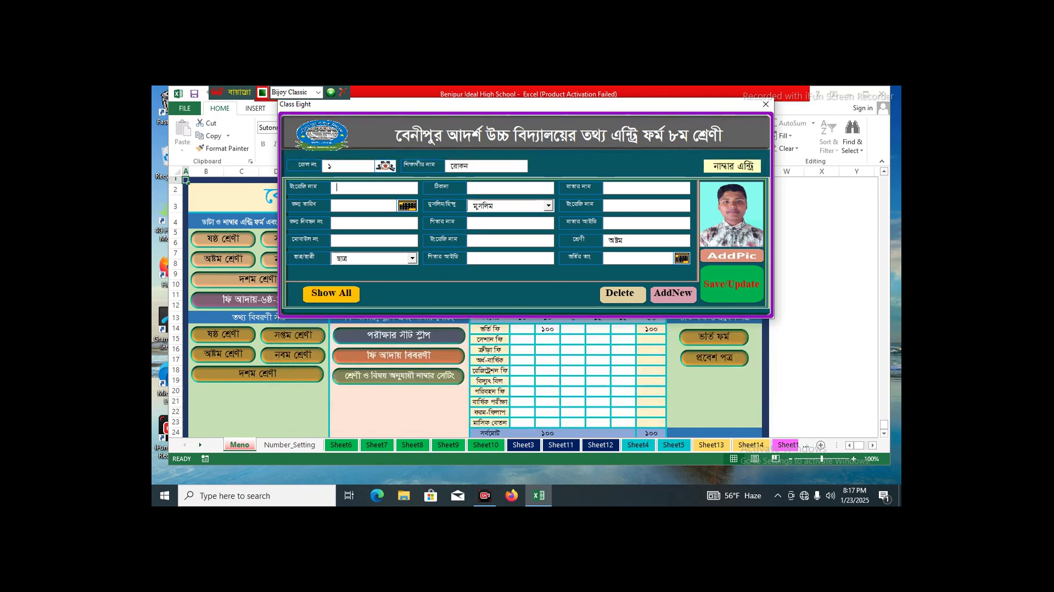
click(331, 294)
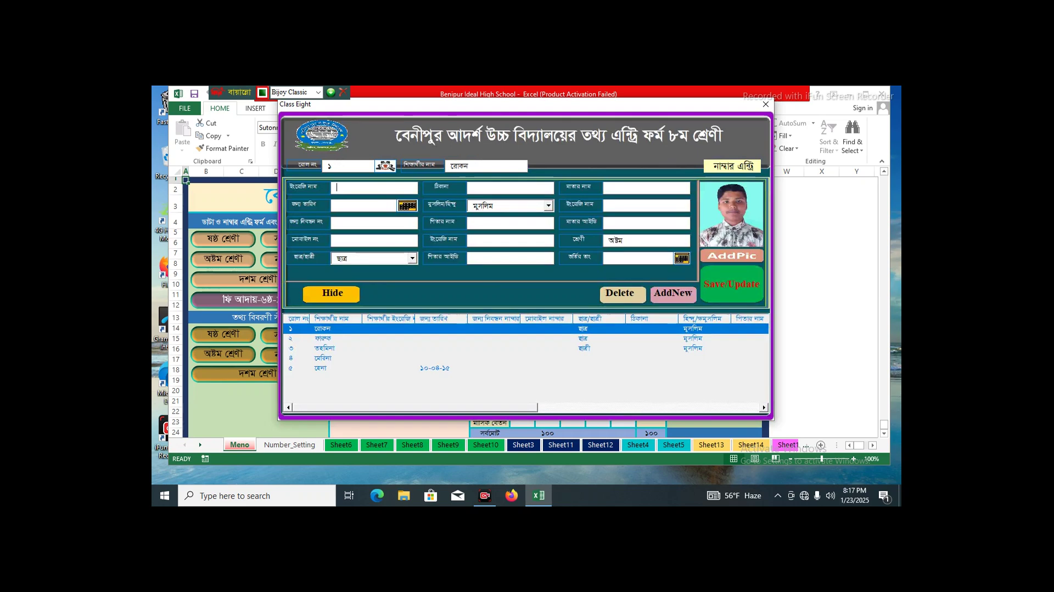
click(331, 294)
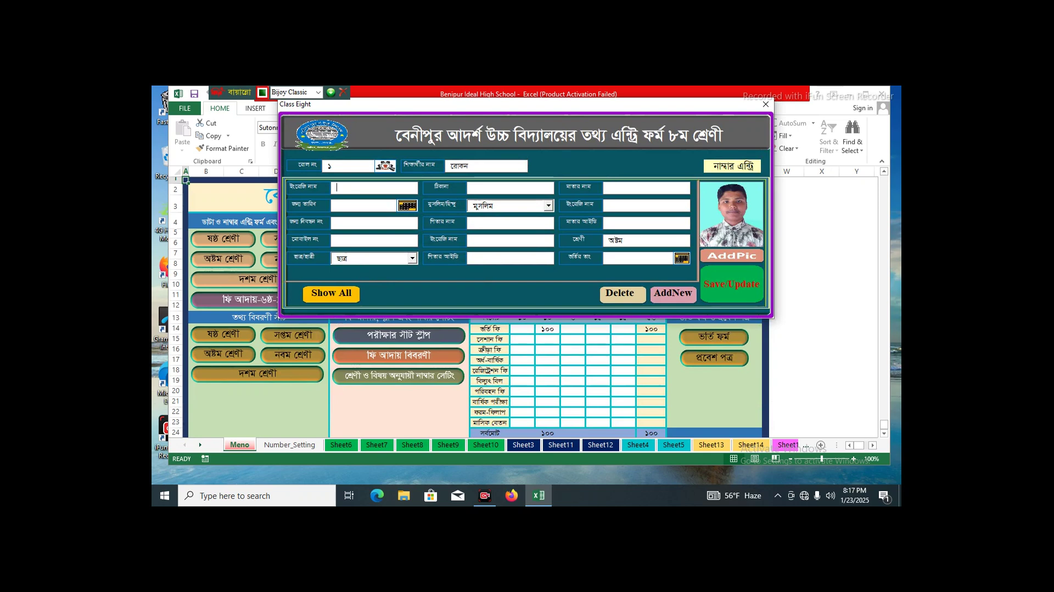
click(732, 166)
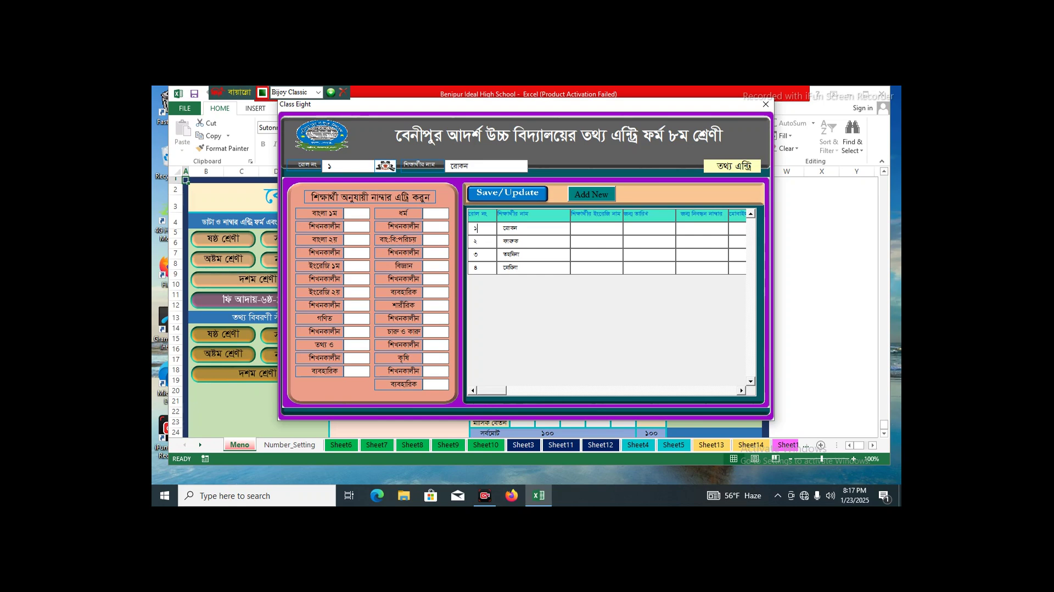
- Start a new marks entry with the student's name and add it to the grid
click(591, 194)
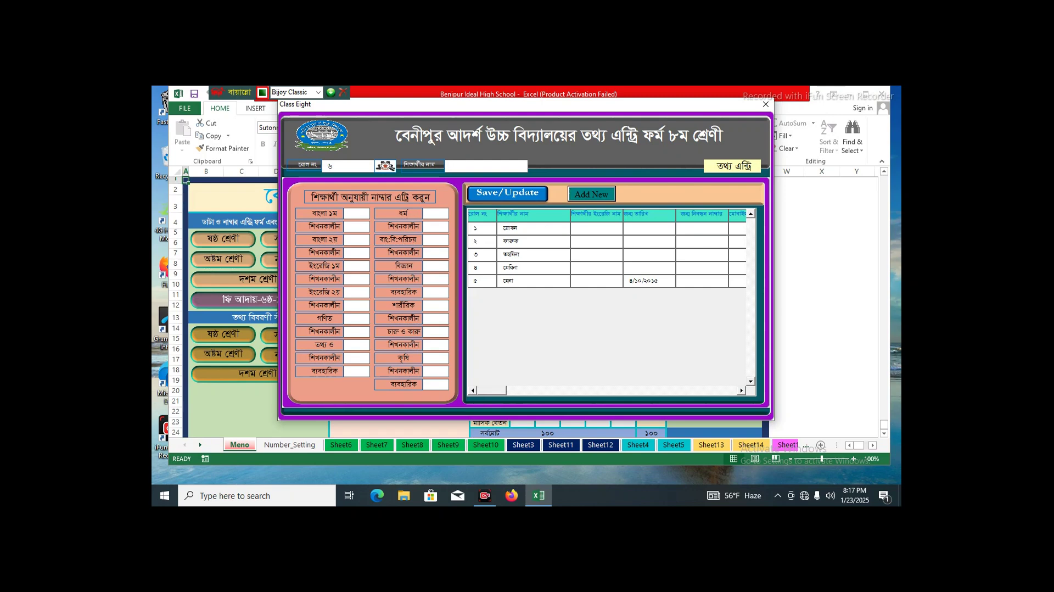
text(সাজ্জাদ)
key(Return)
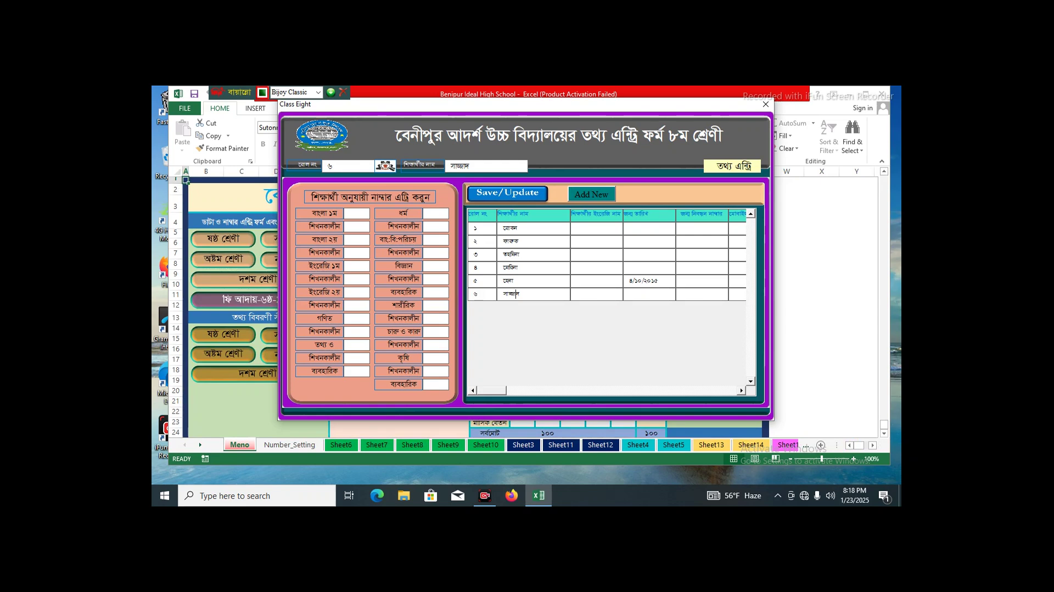
- Give roll ৬ a বাংলা ১ম mark of ৪৫ and a শিখনকালীন mark of ২০
click(516, 294)
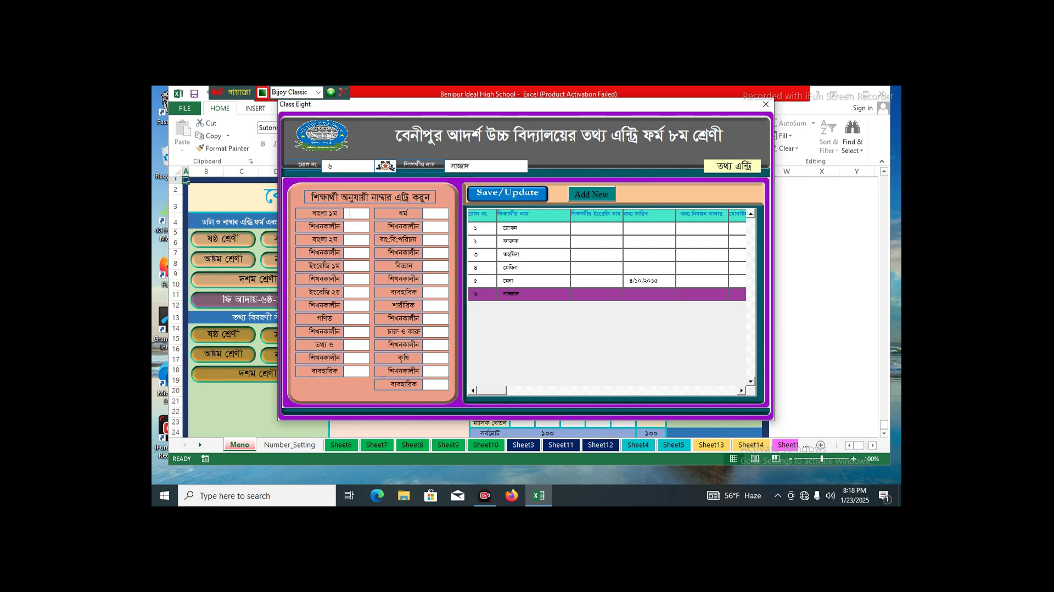
text(৪৫)
click(357, 226)
text(২০)
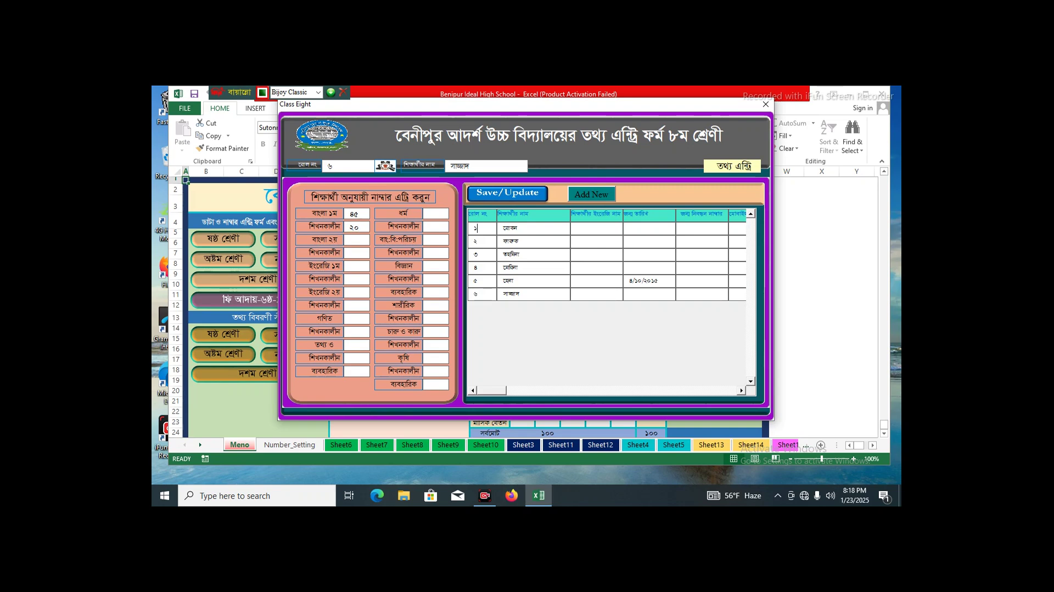
- Enter ৫০ for বাংলা ২য় and ২০ for শিখনকালীন in roll ৬'s grid row
scroll(610, 302, right, 10)
scroll(609, 302, right, 6)
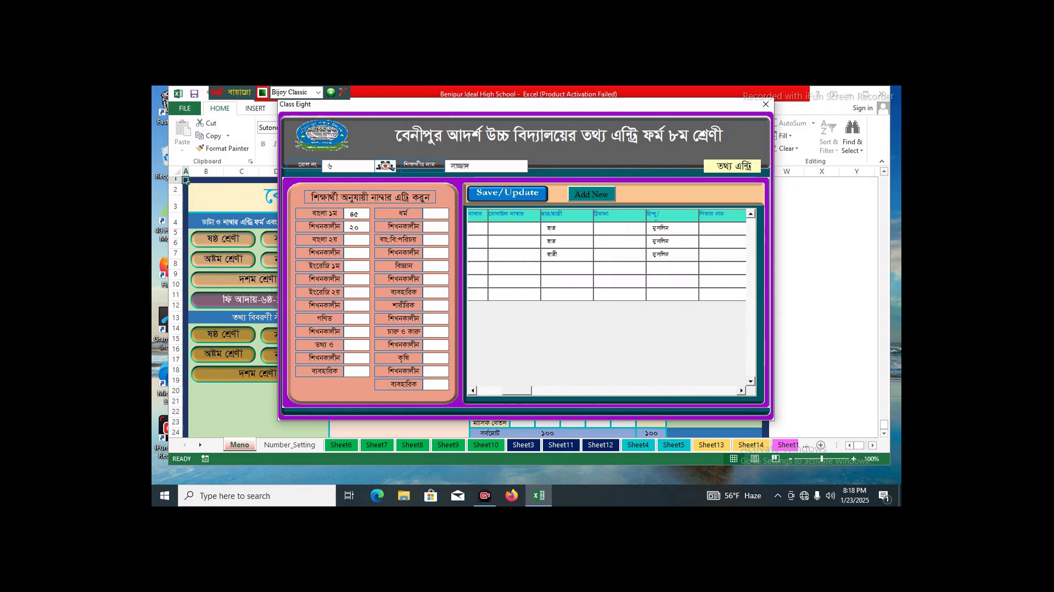
scroll(609, 302, right, 6)
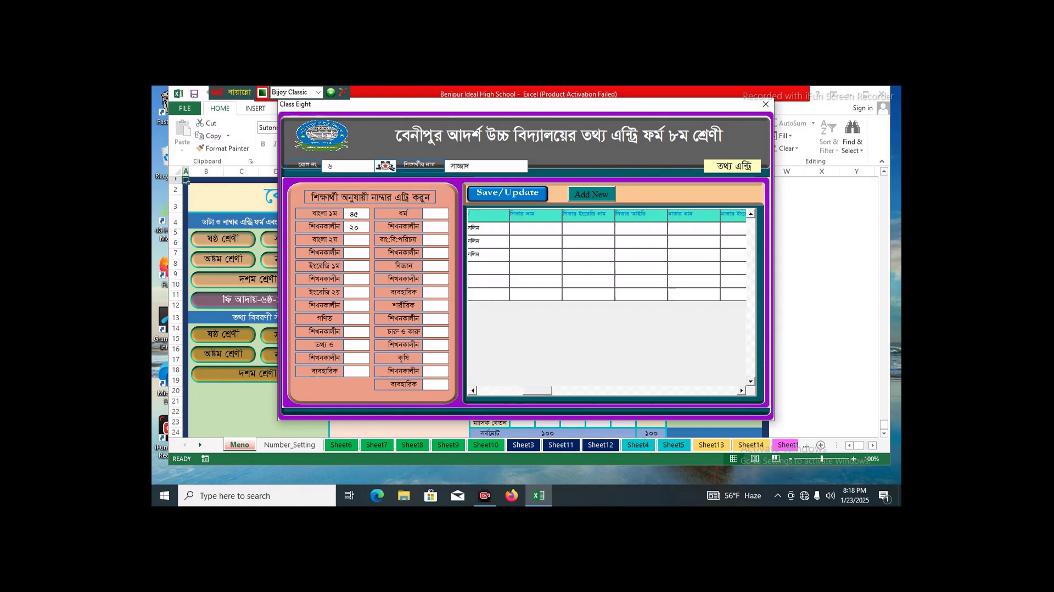
scroll(606, 302, right, 6)
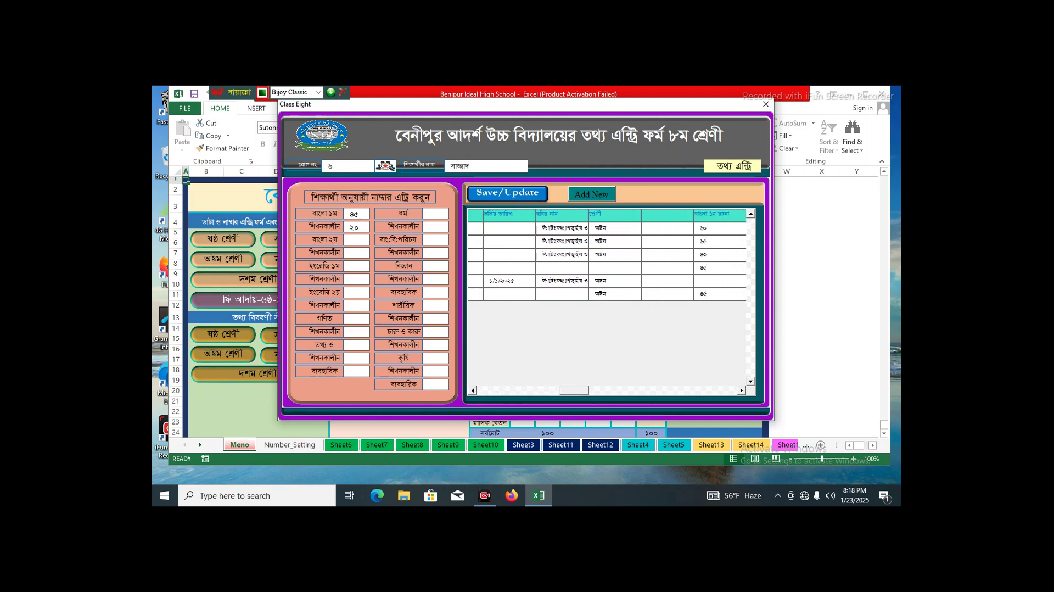
scroll(607, 302, right, 6)
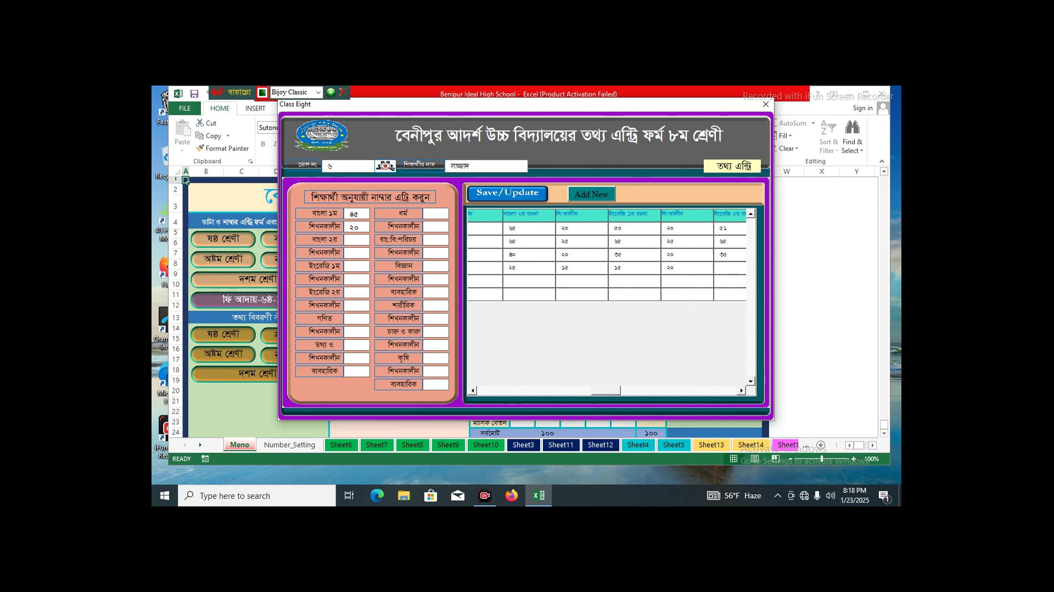
scroll(606, 302, left, 1)
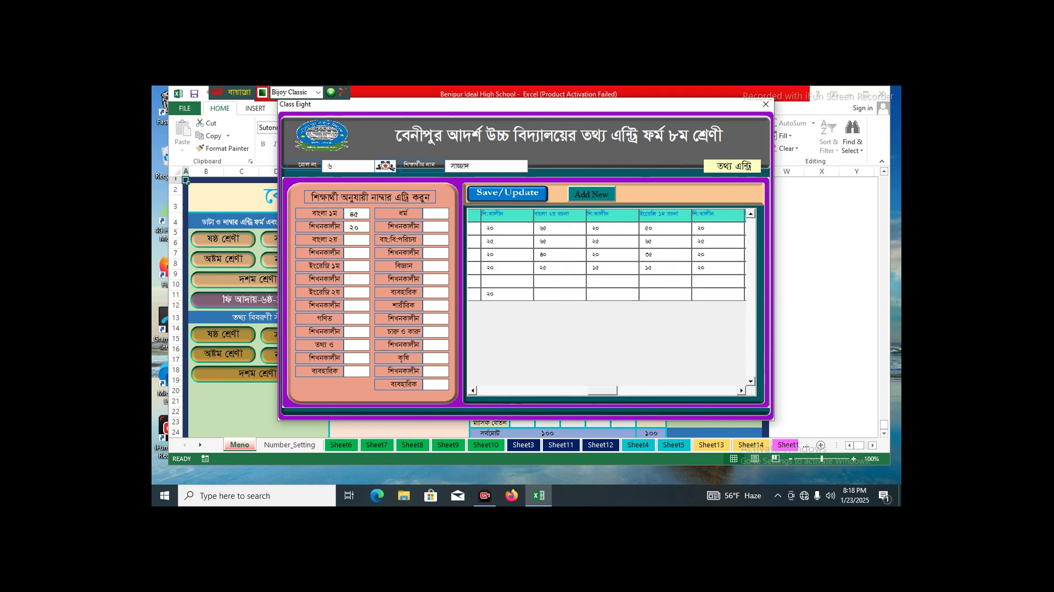
click(494, 294)
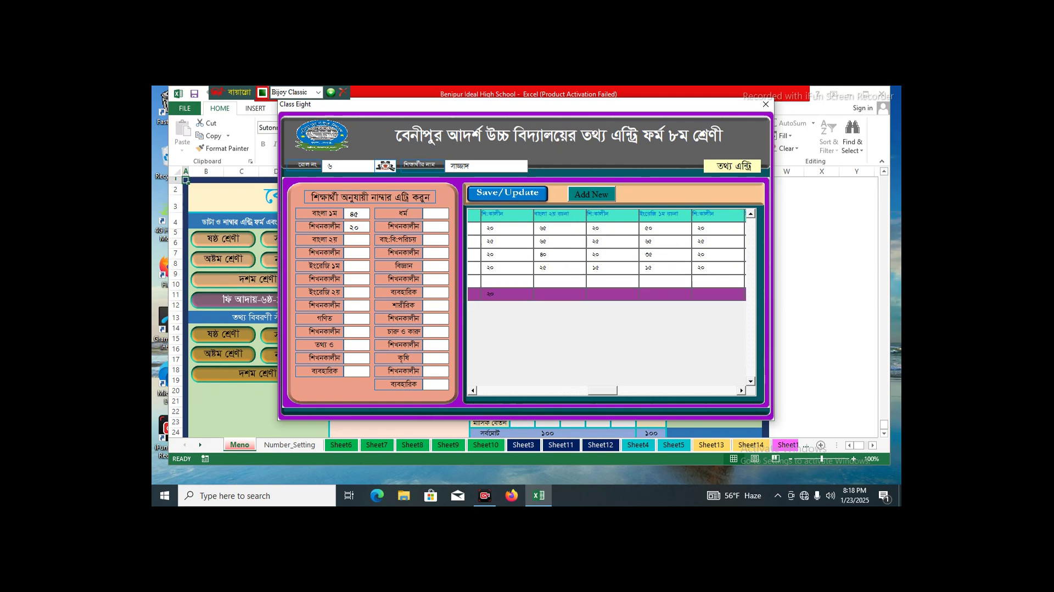
click(560, 294)
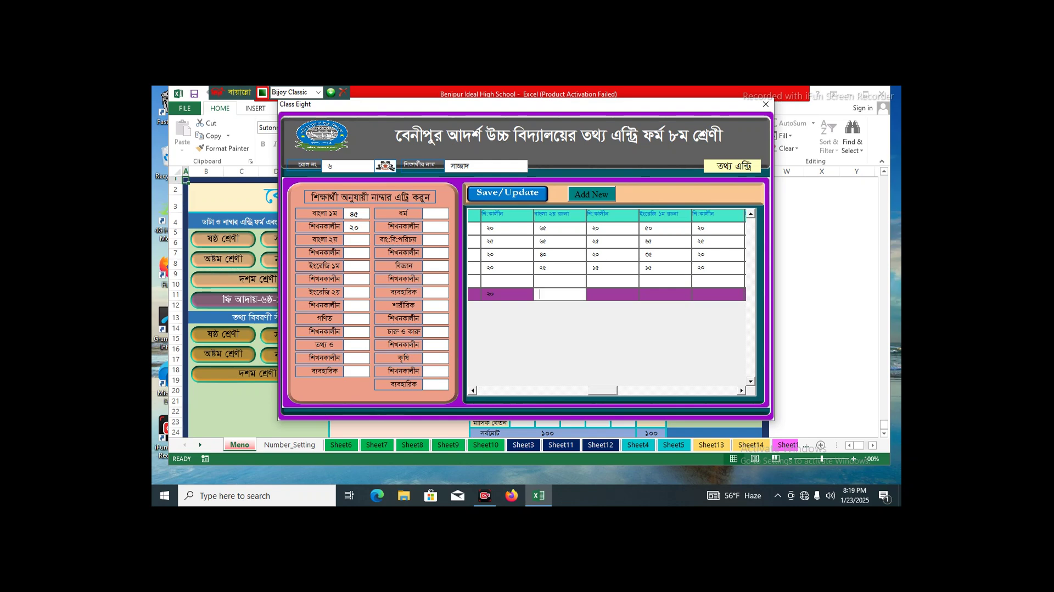
text(৫০)
key(Tab)
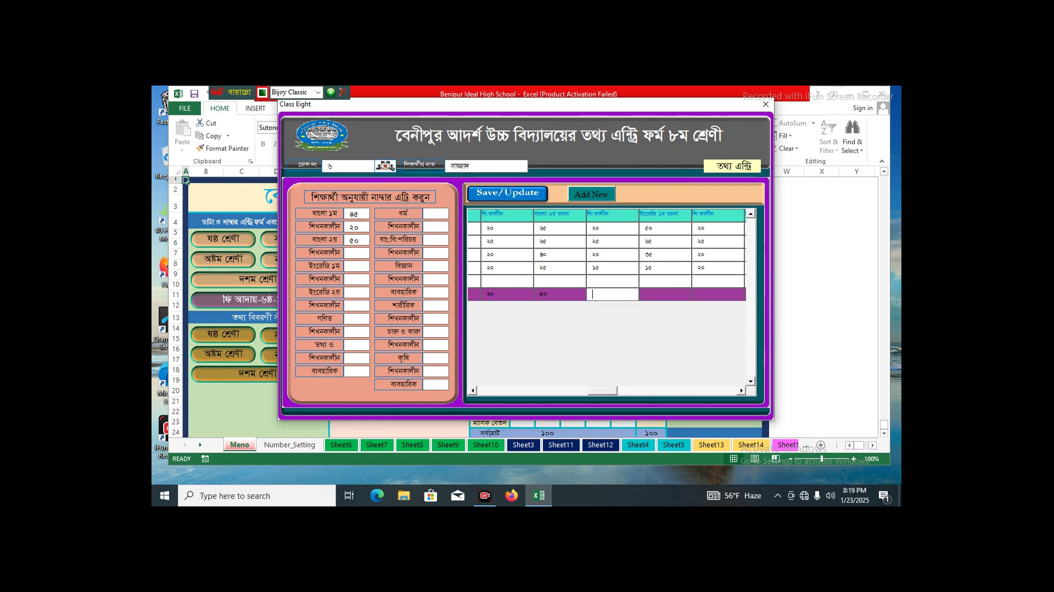
text(২০)
click(540, 281)
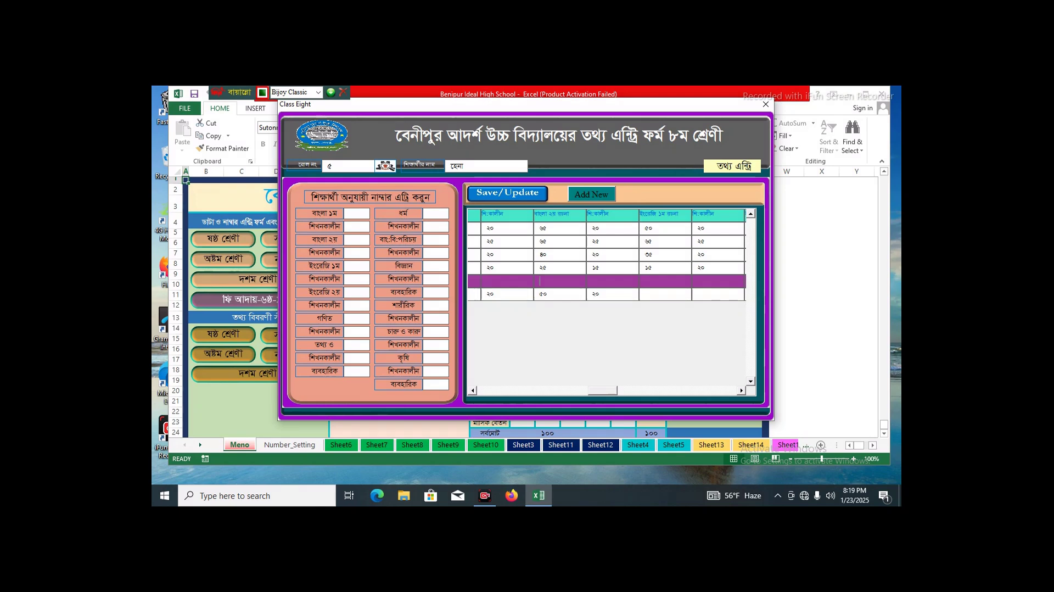
- Fill roll ৫'s grid row with বাংলা ২য় ৫০ and শিখনকালীন ১৫
click(559, 281)
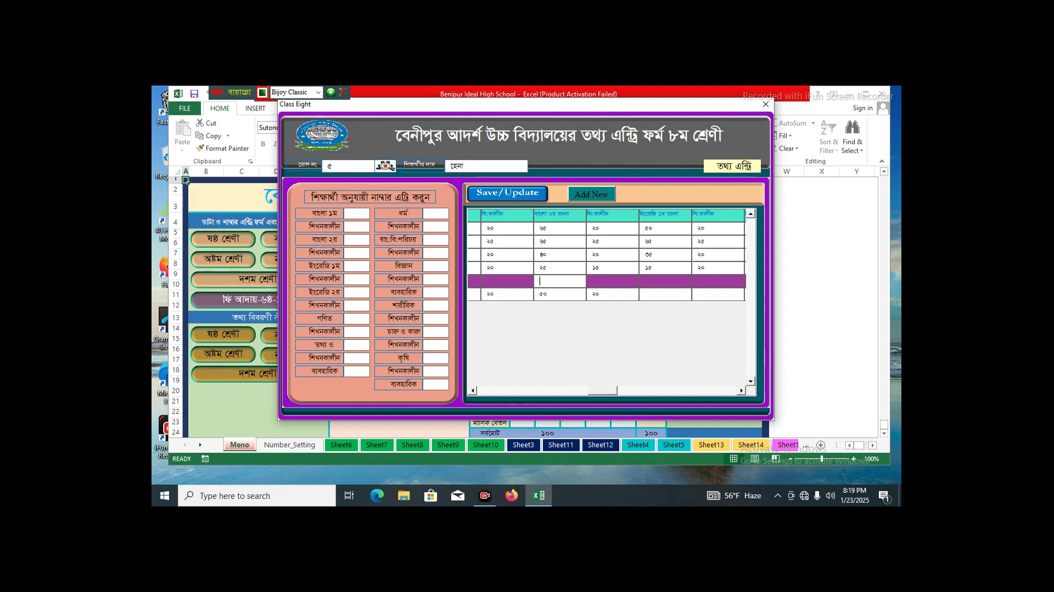
click(547, 268)
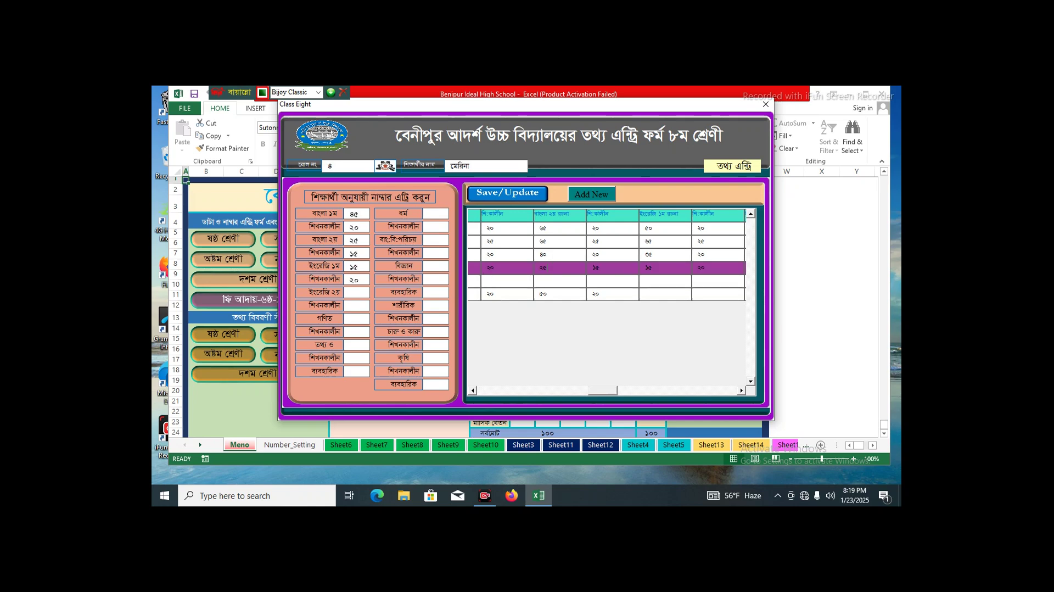
click(547, 254)
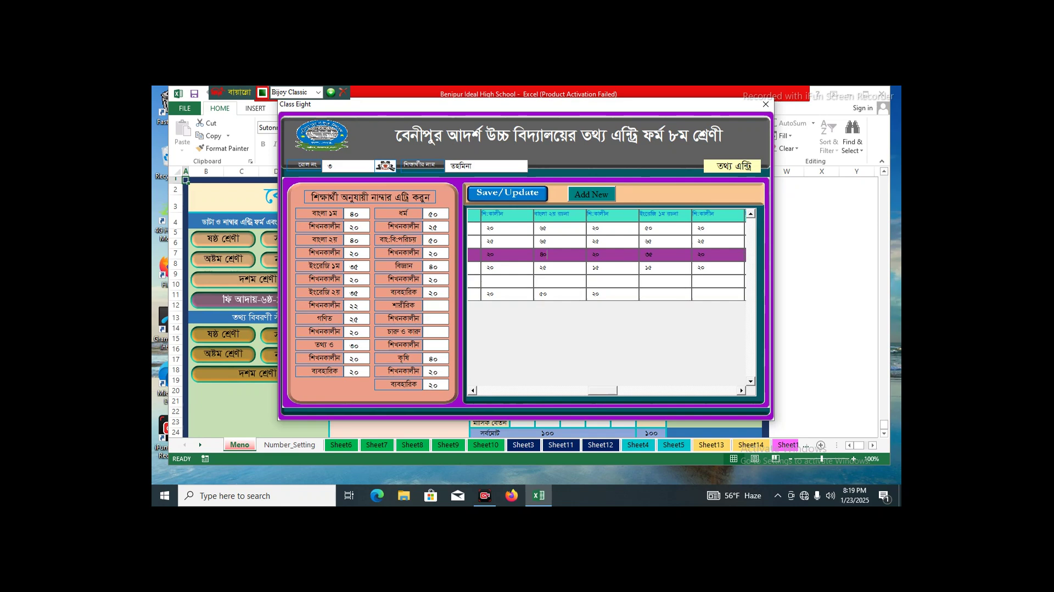
click(539, 281)
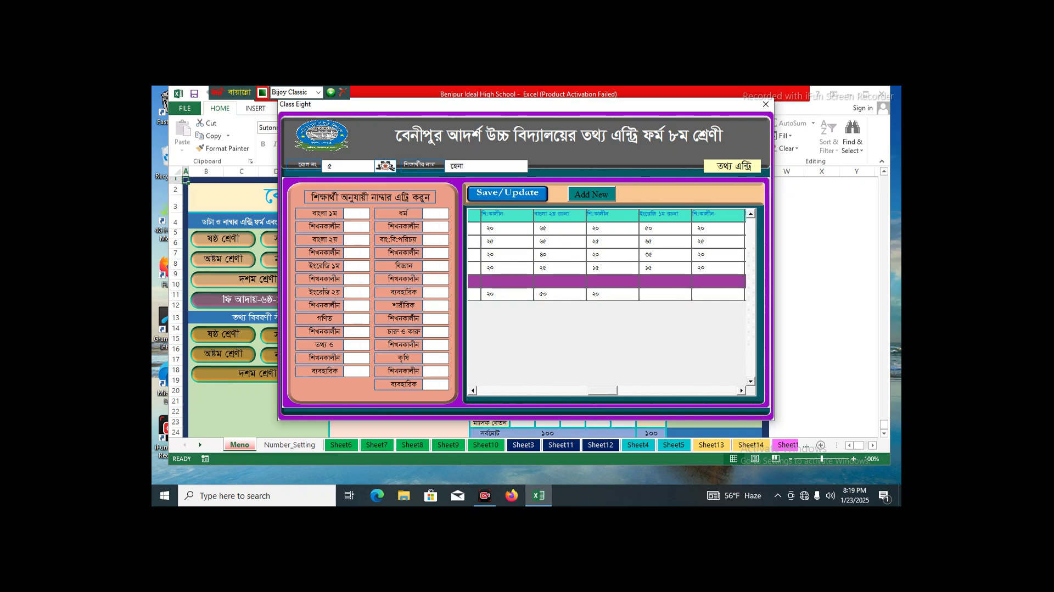
click(540, 280)
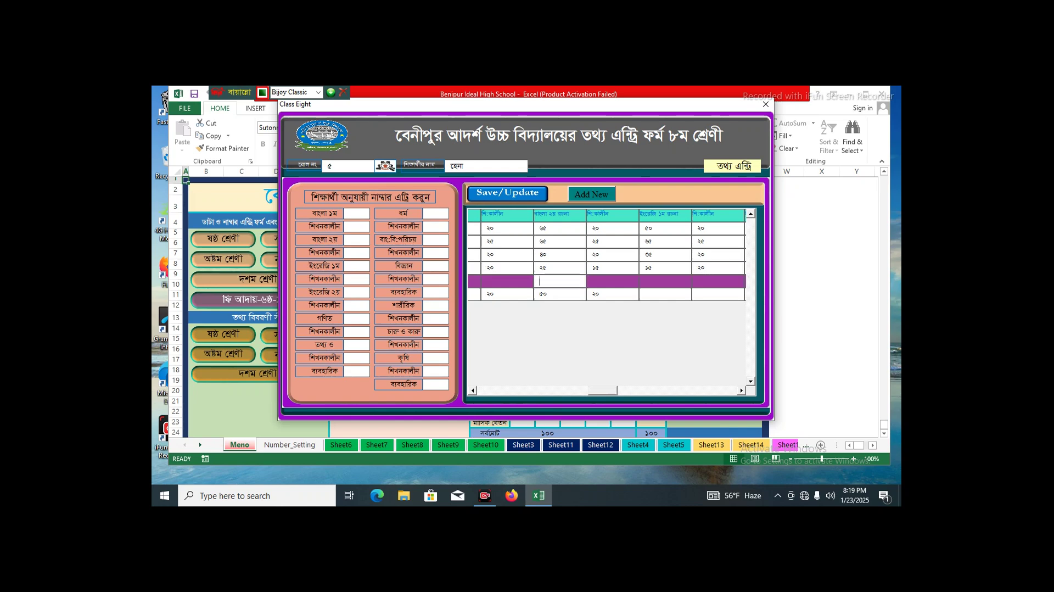
text(৫০)
key(Tab)
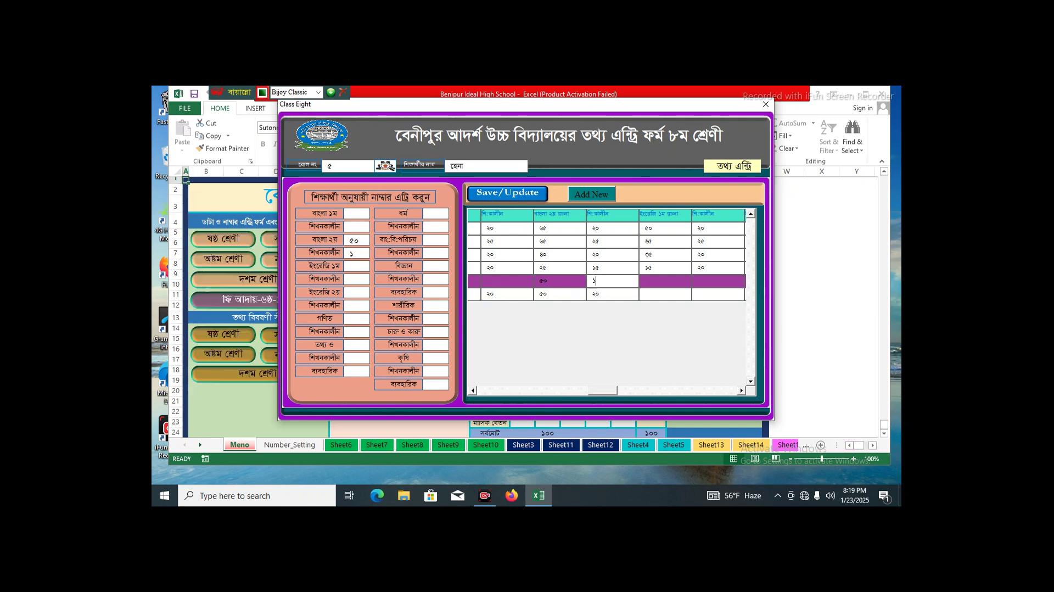
text(১৫)
key(Return)
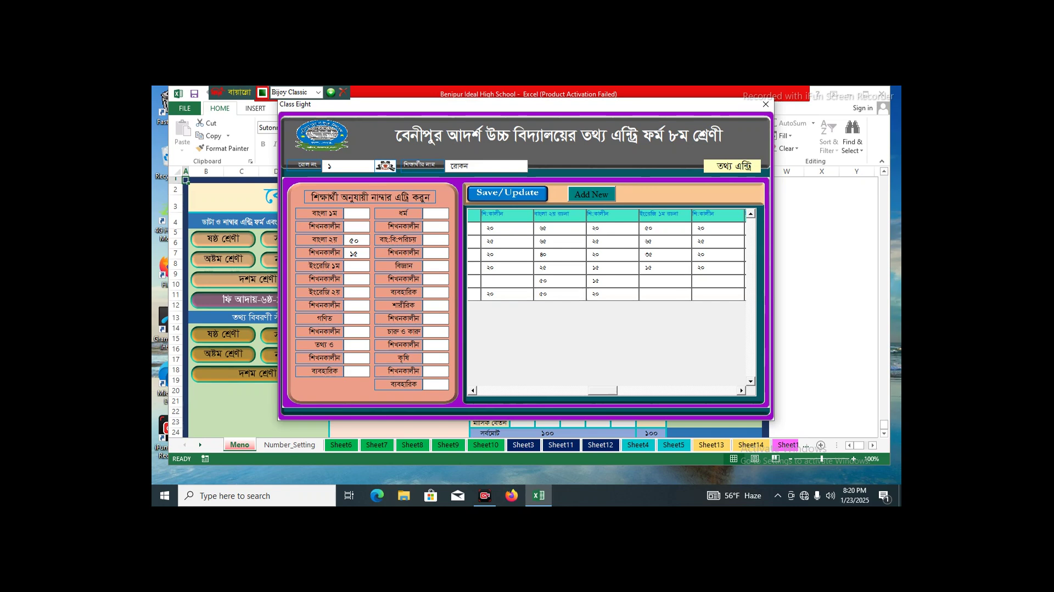
- Switch the Class Eight form to its student-details page and set the gender to ছাত্রী
click(732, 166)
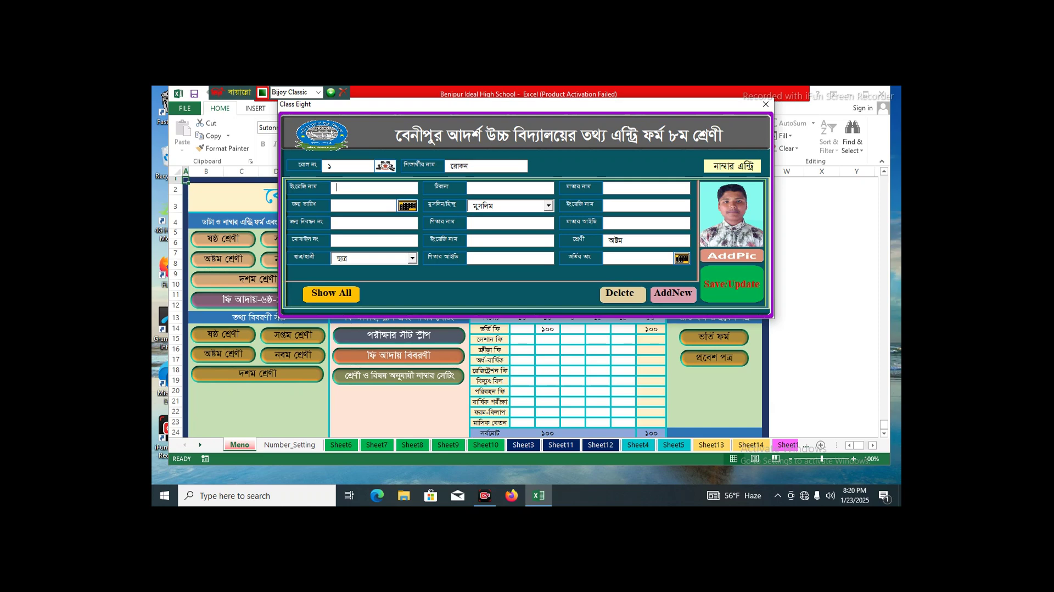
click(412, 258)
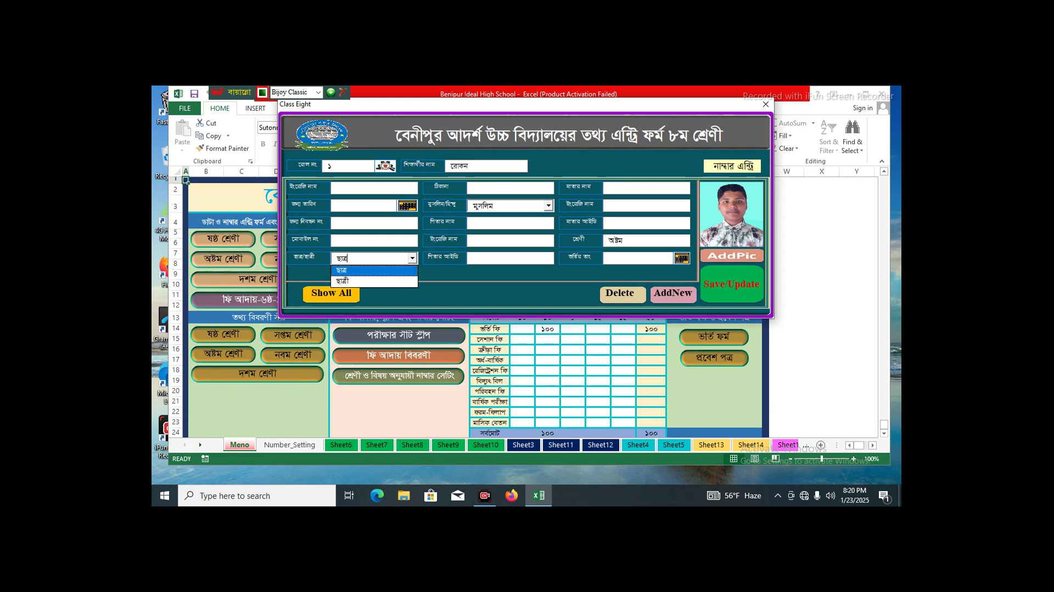
key(Down)
key(Return)
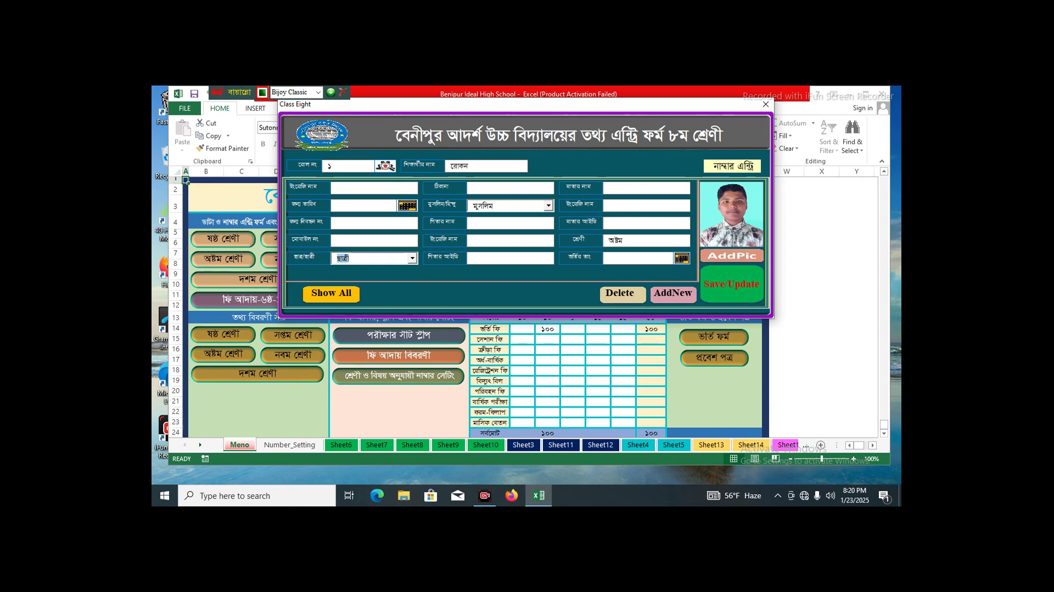
- Try হিন্দু as the religion, then set it back to মুসলিম
key(Tab)
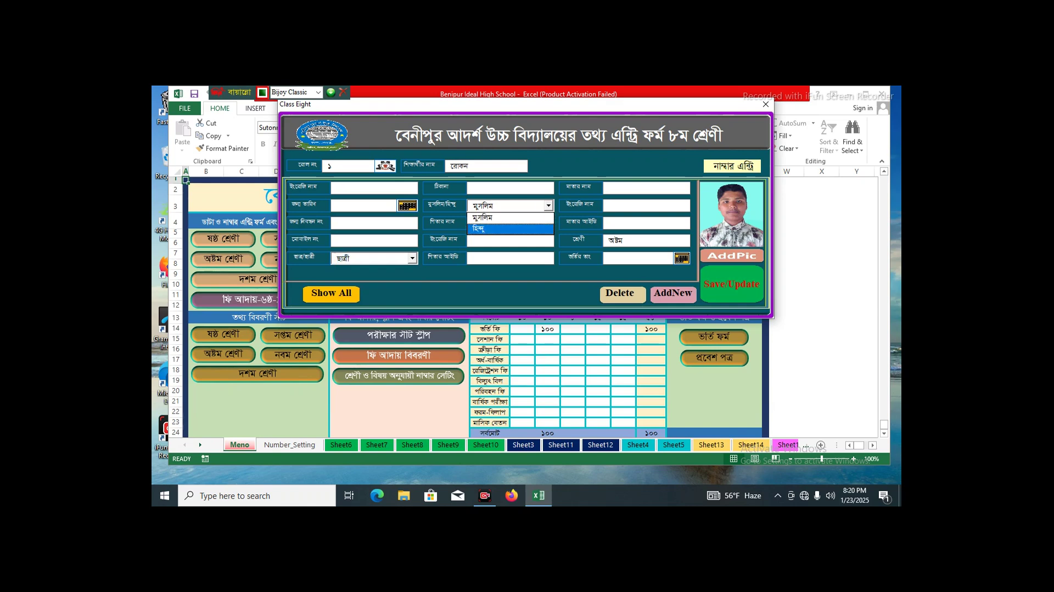
key(Down)
key(Return)
key(Up)
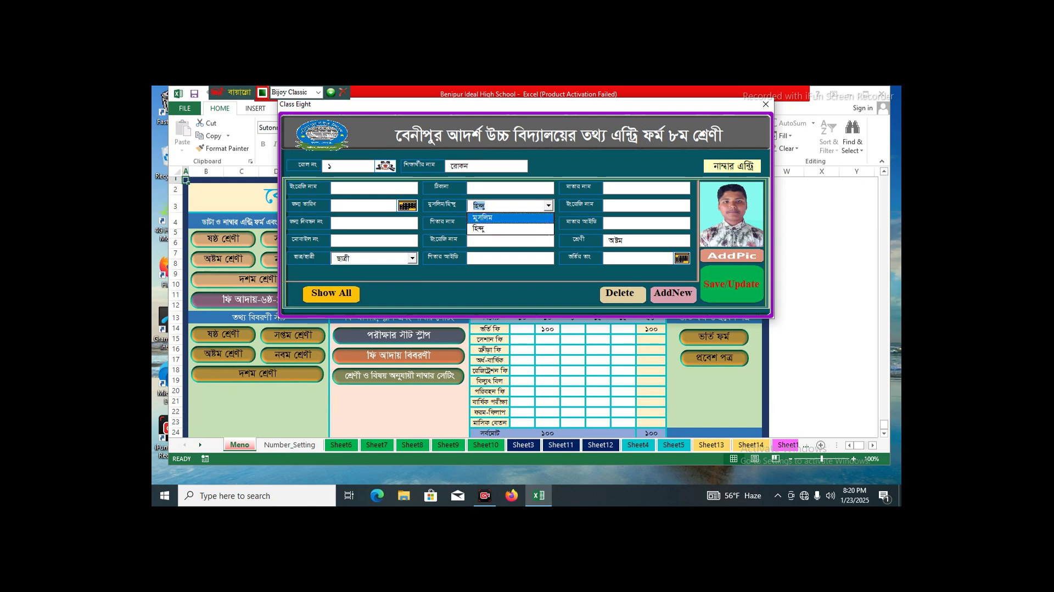
key(Return)
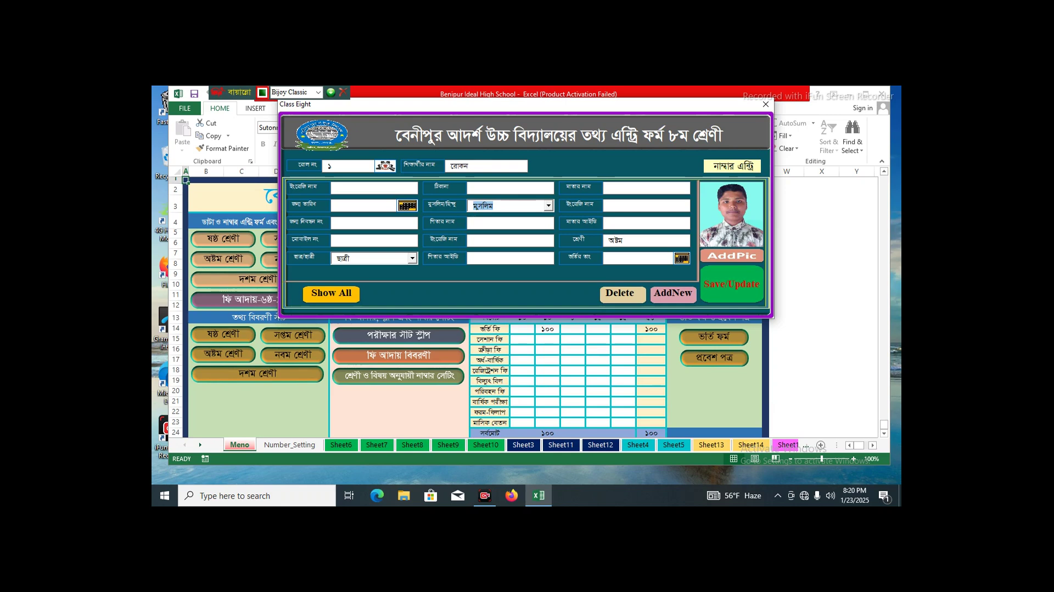
- Close the Class Eight UserForm and launch the FeeRecive form from the Meno sheet
click(765, 104)
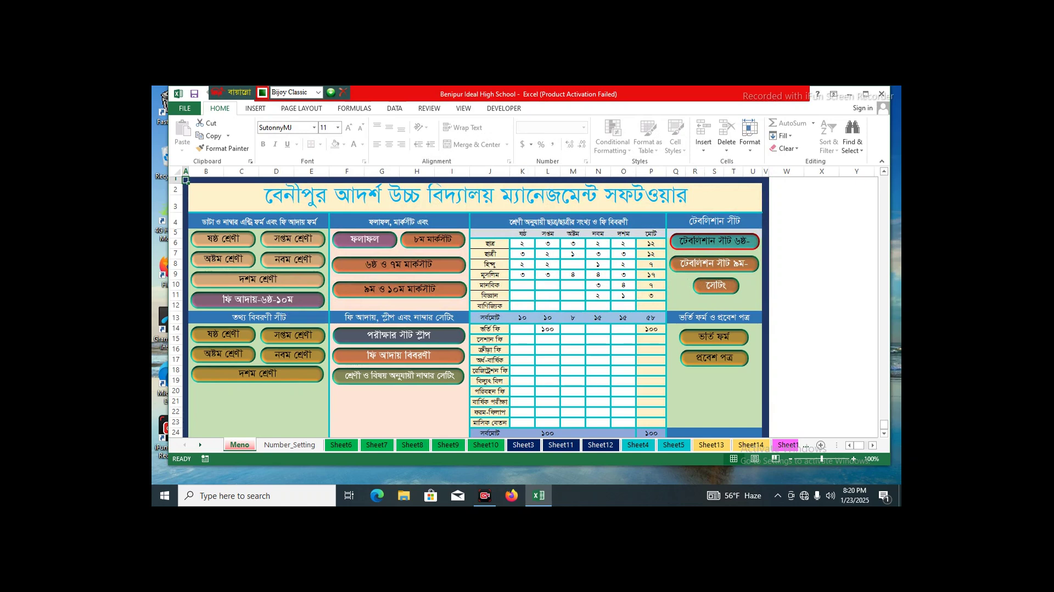
click(258, 300)
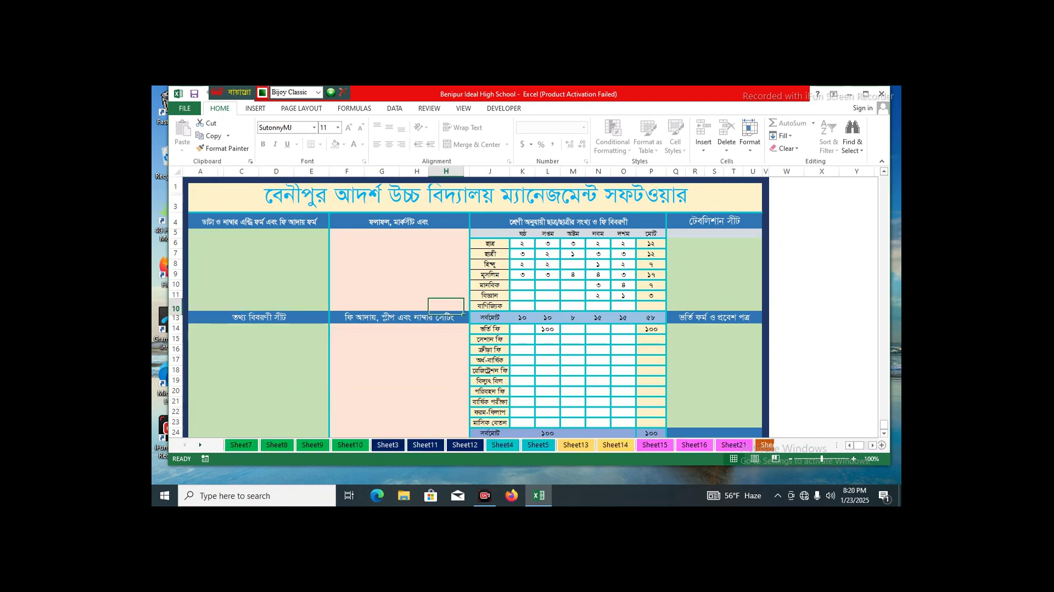
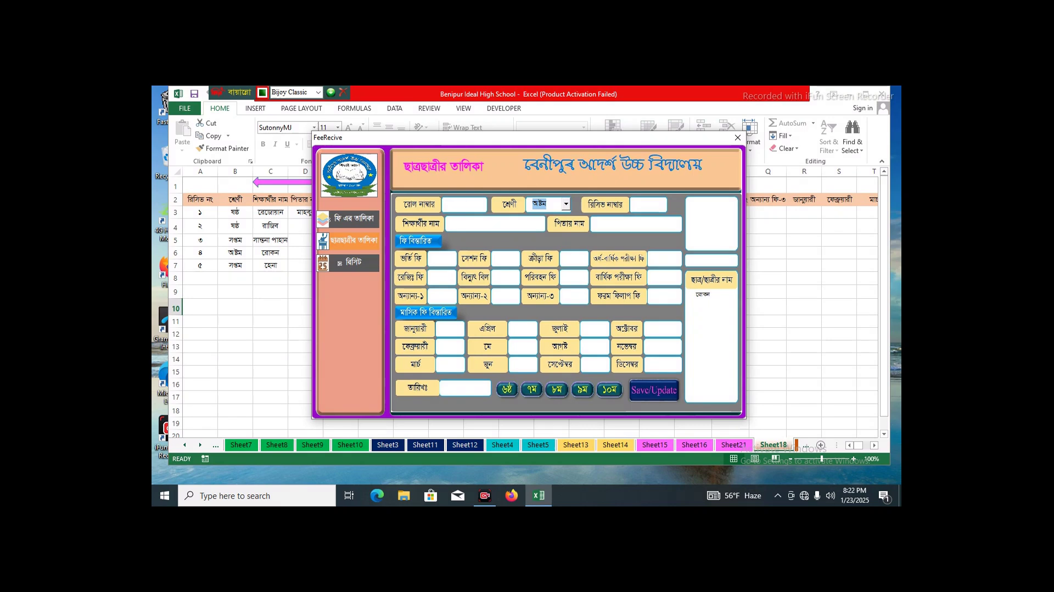
- Enter roll ৬ for the new class অষ্টম student, fill in the remaining field, and save it to row 8
click(461, 204)
text(৬)
text(200200)
click(654, 390)
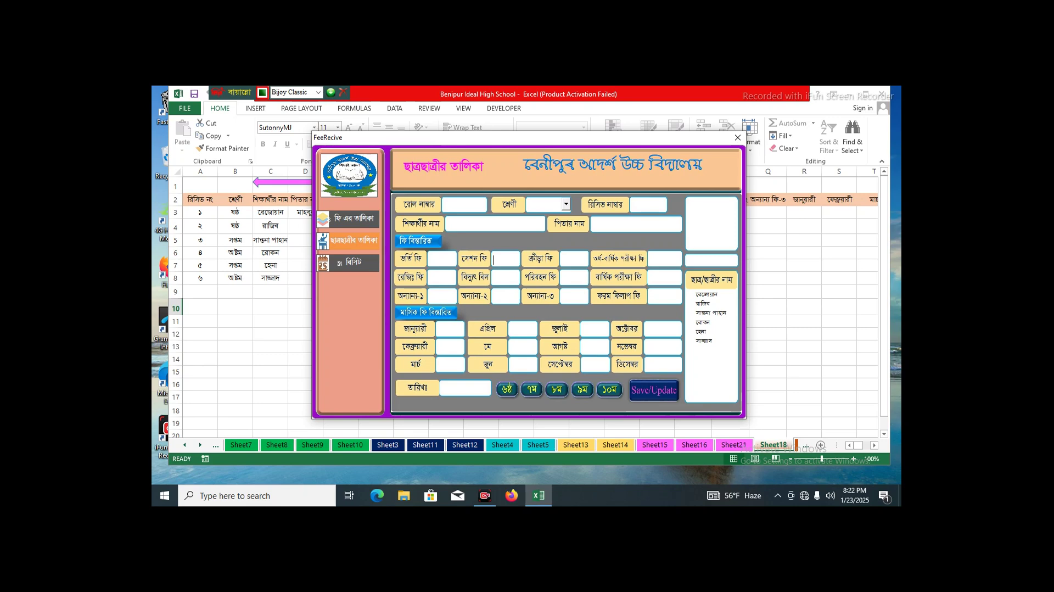
- Load receipt ৬ on the receipt page and enter 200 for the admission and session fees
click(354, 262)
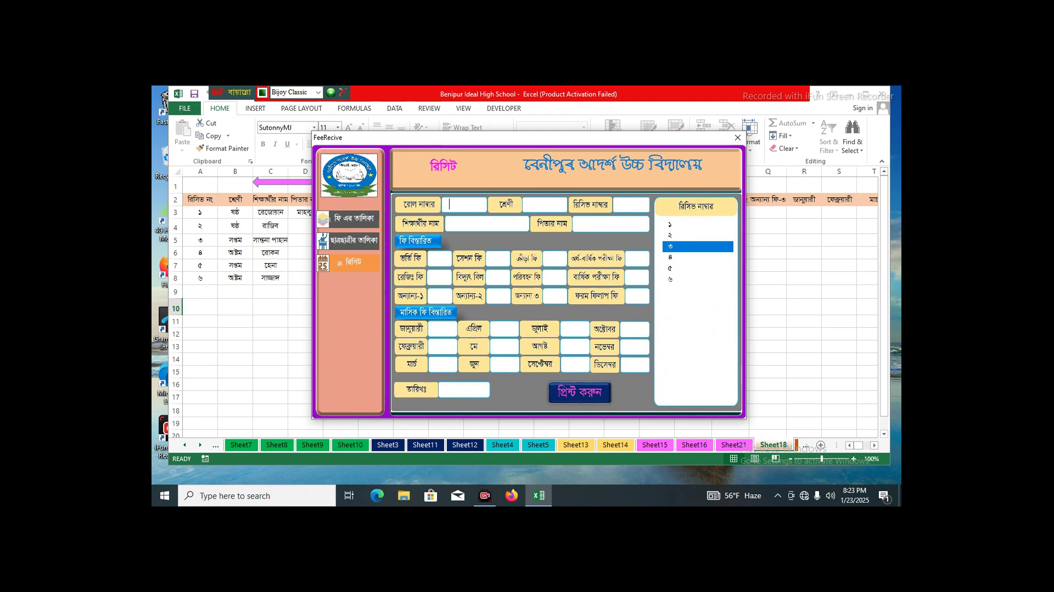
click(697, 279)
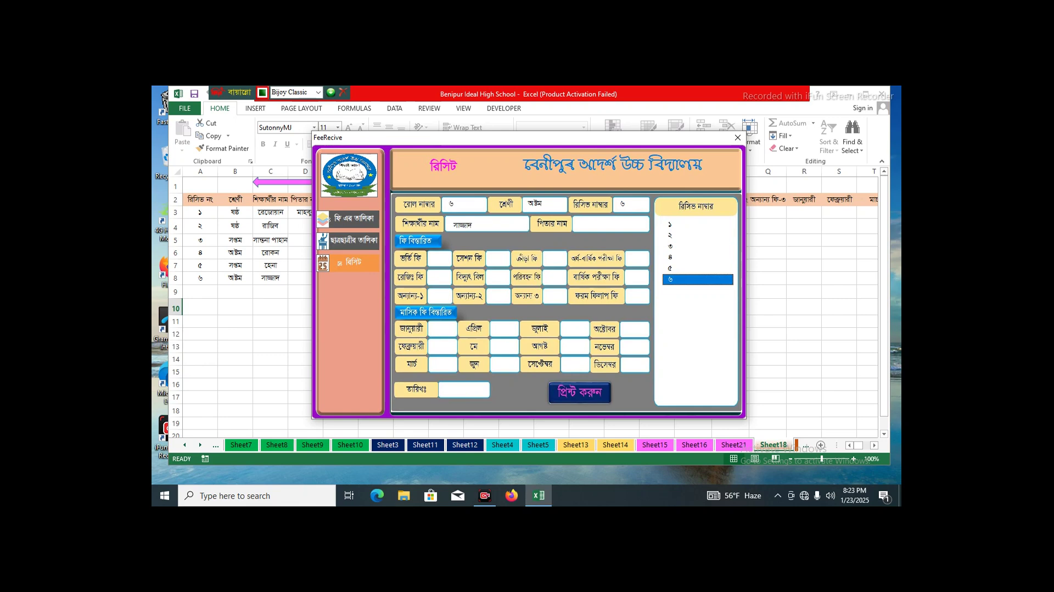
click(439, 258)
text(200)
key(Tab)
text(200)
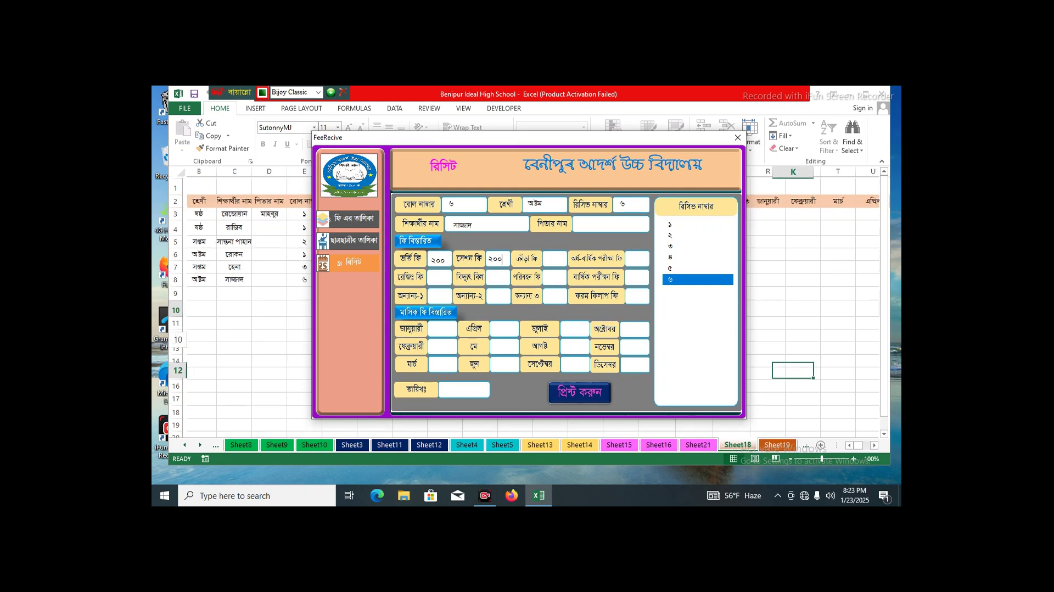
- Print receipt ৬ with Microsoft Print to PDF, saving the file as bb
key(Return)
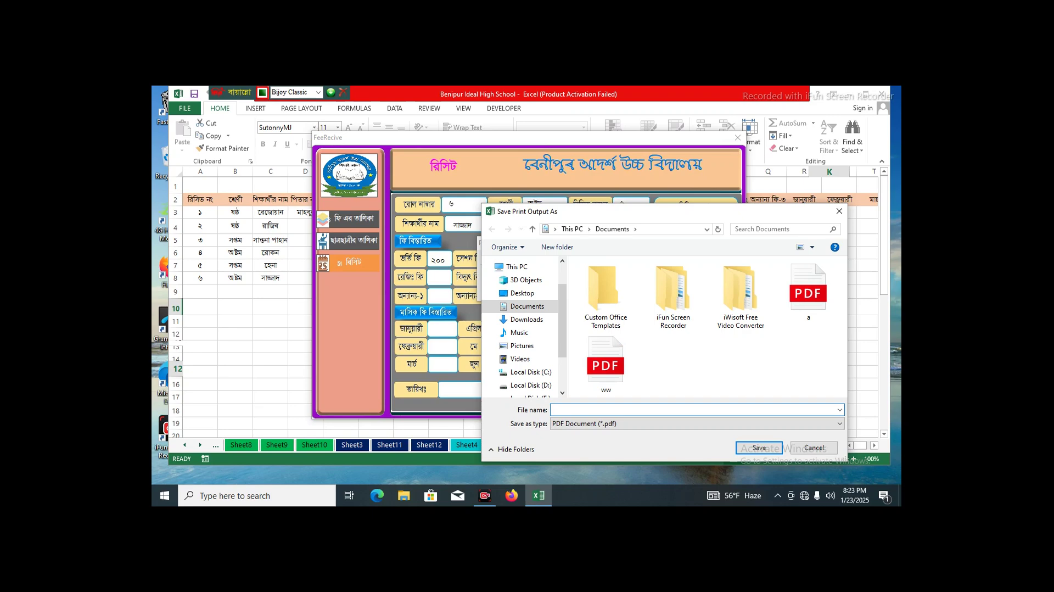
text(bb)
key(Return)
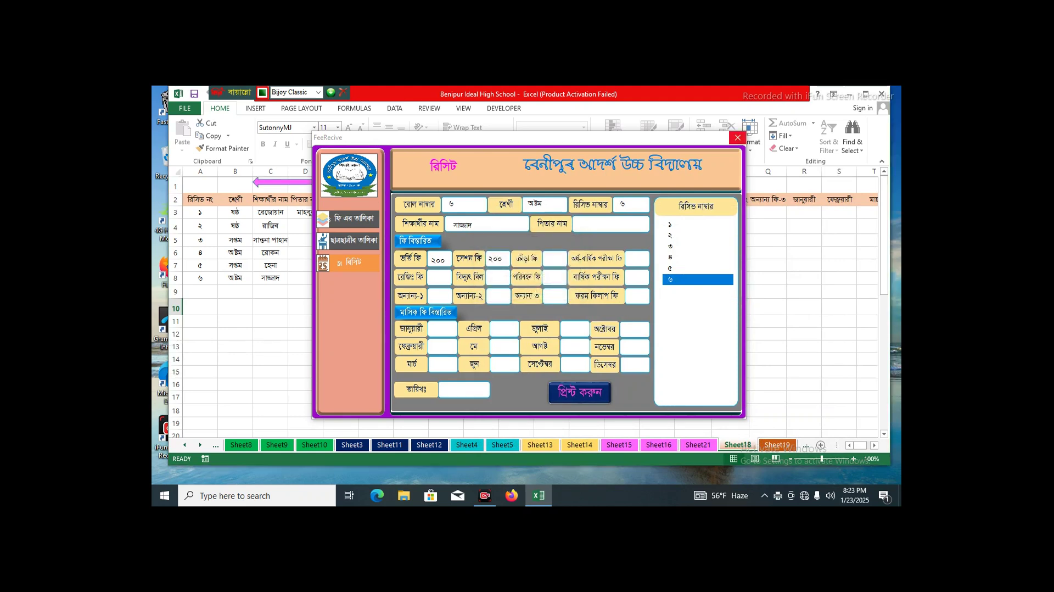
- Close the fee form, switch to the dashboard sheet, and minimize Excel
click(737, 137)
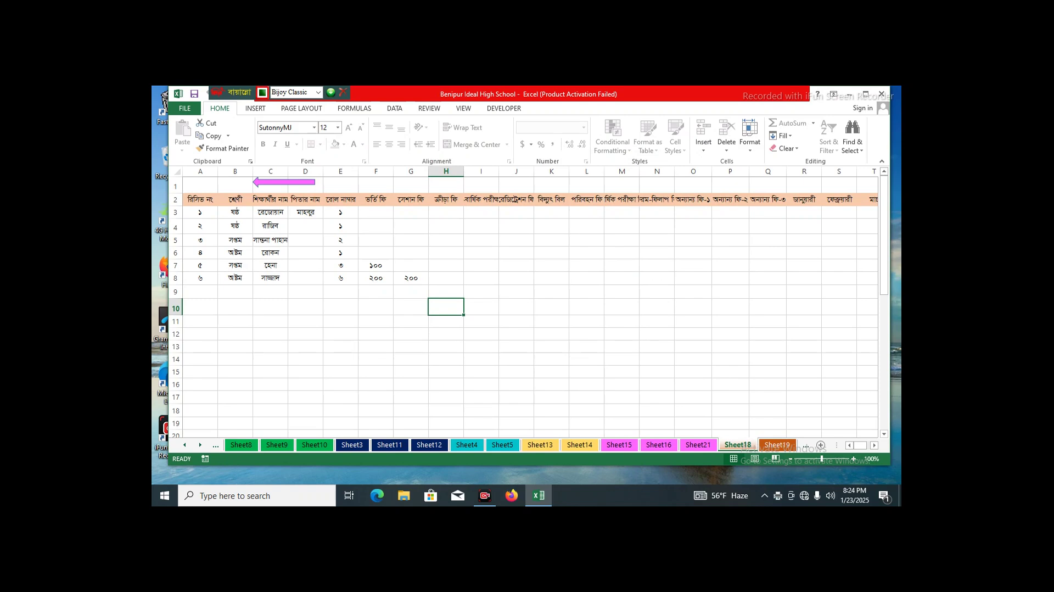
key(ctrl+Page_Up)
key(ctrl+Page_Up)
key(ctrl+Page_Up)
key(ctrl+Page_Up)
key(ctrl+Page_Up)
key(ctrl+Page_Up)
key(ctrl+Page_Up)
key(ctrl+Page_Up)
key(ctrl+Page_Up)
key(ctrl+Page_Up)
key(ctrl+Page_Up)
key(ctrl+Page_Up)
key(ctrl+Page_Up)
key(ctrl+Page_Up)
key(ctrl+Page_Up)
key(ctrl+Page_Up)
key(ctrl+Page_Up)
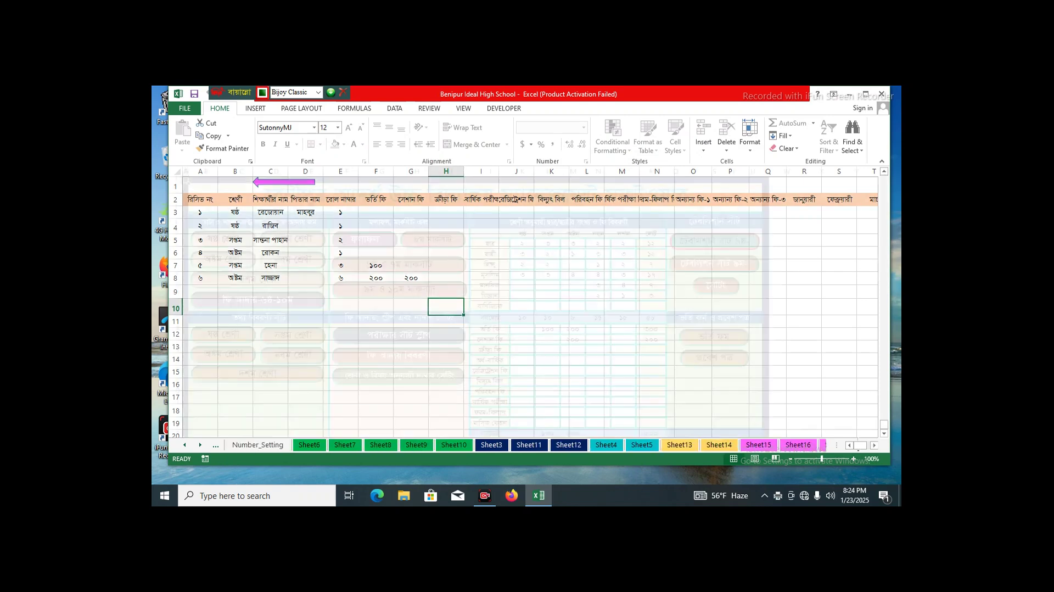
click(849, 94)
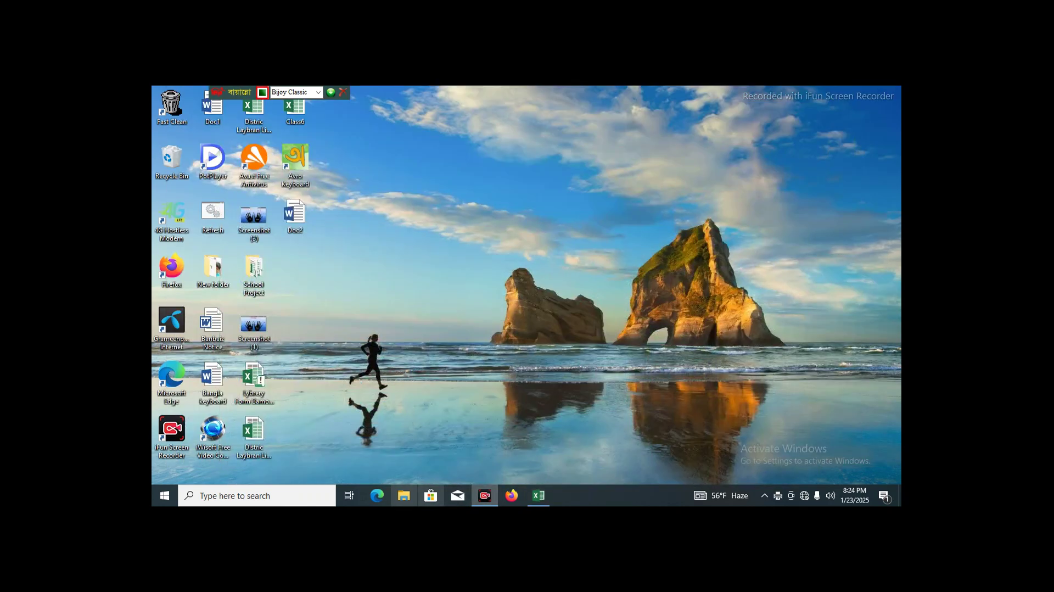
- Browse to the Documents folder in File Explorer and select the printed bb PDF
click(403, 495)
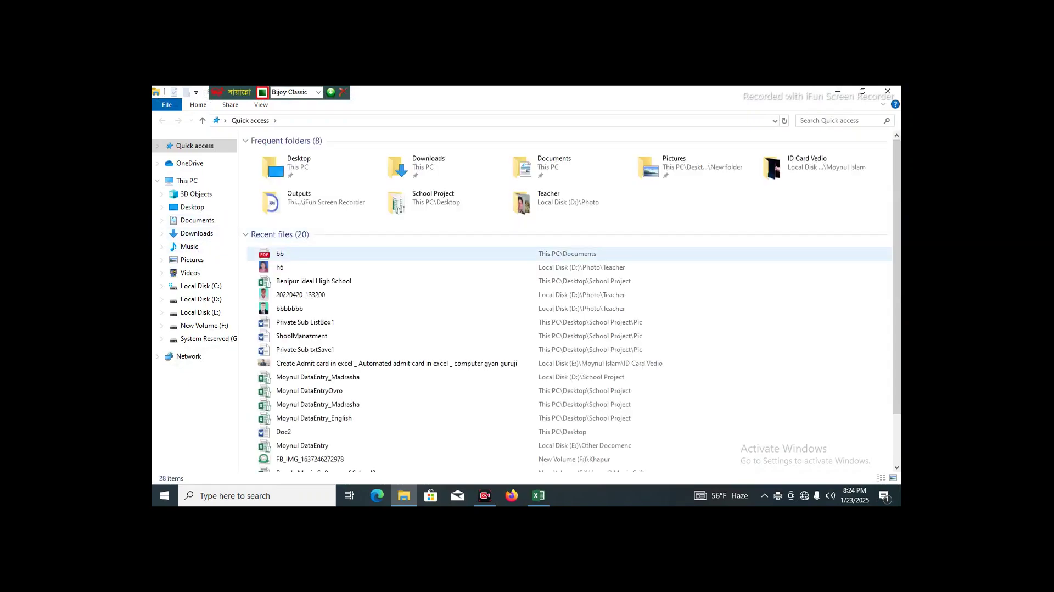
click(527, 254)
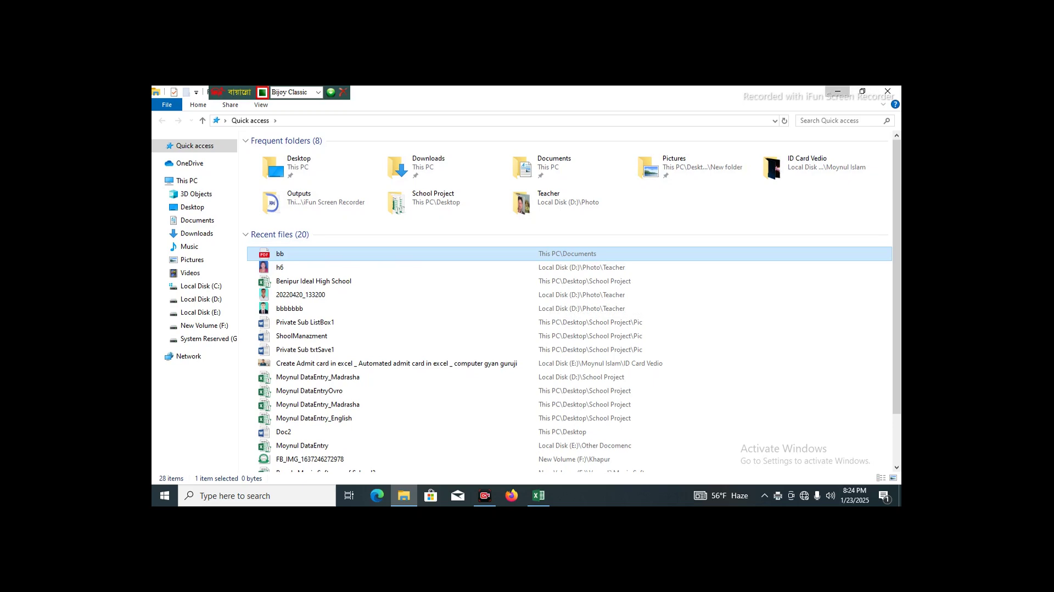
click(837, 91)
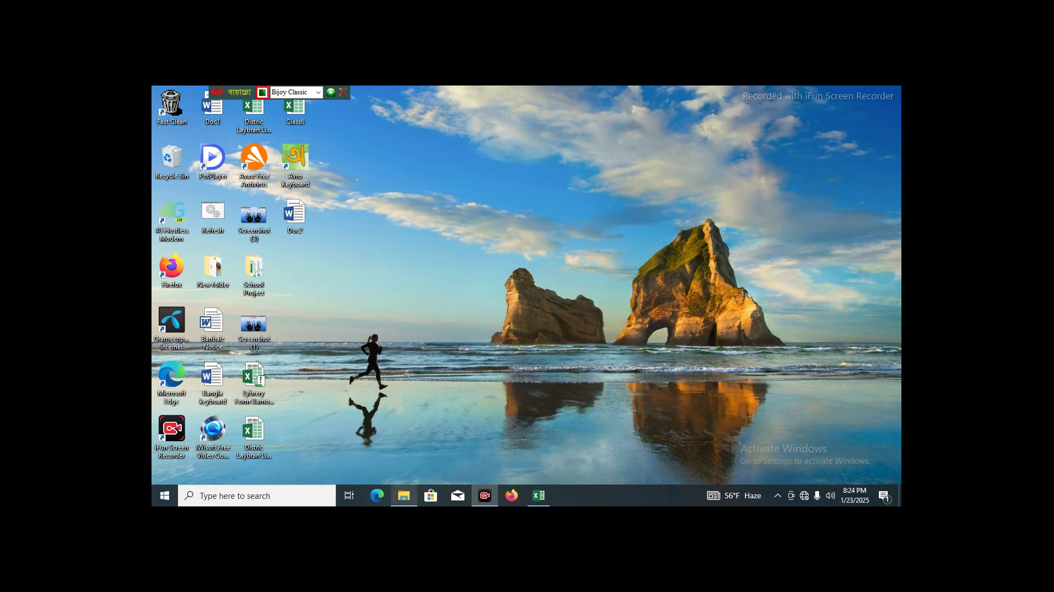
click(404, 495)
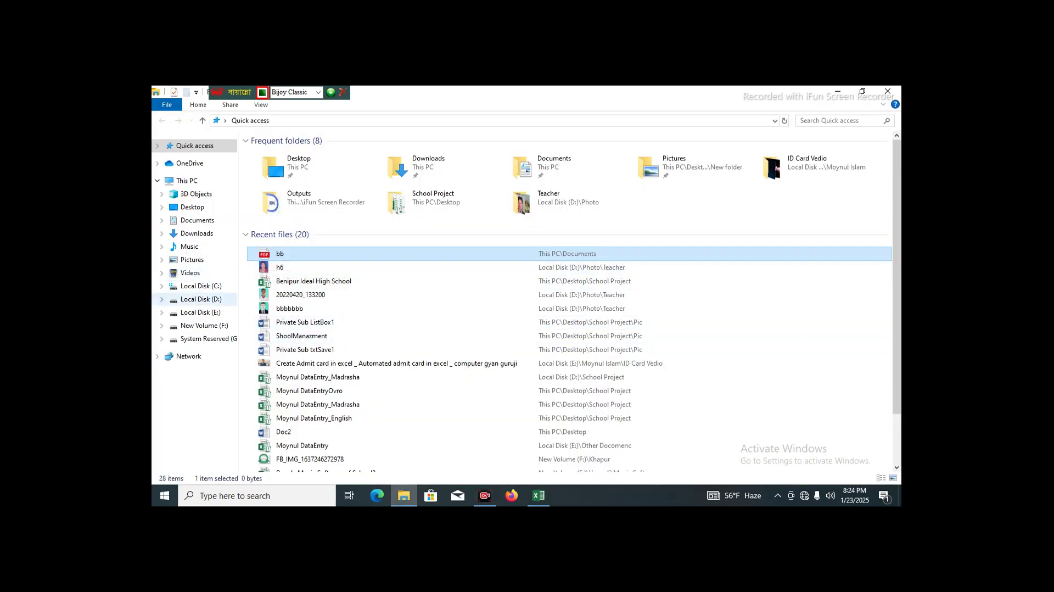
click(197, 219)
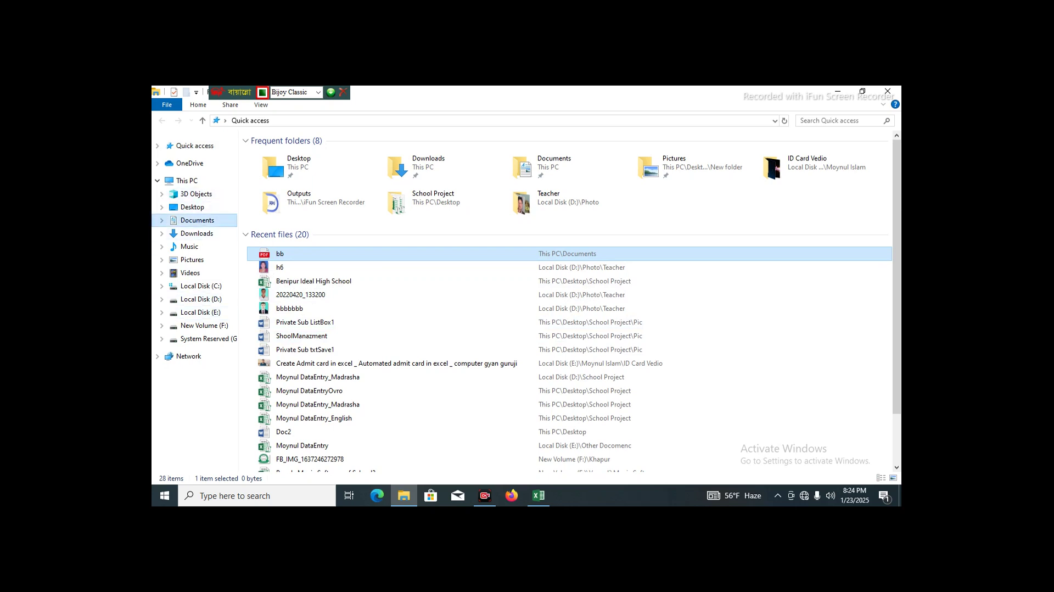
click(513, 165)
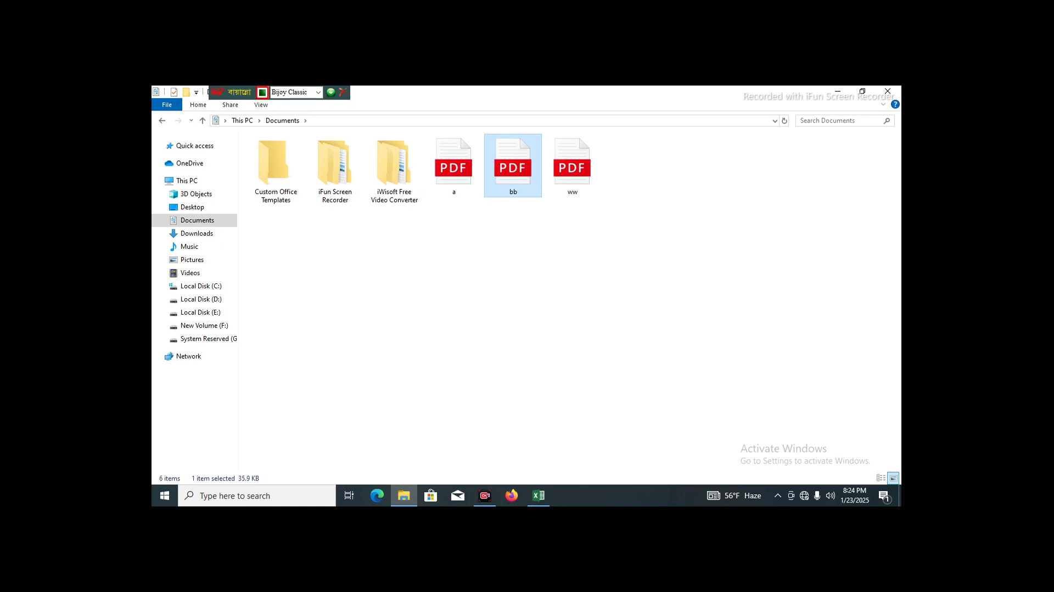
key(Return)
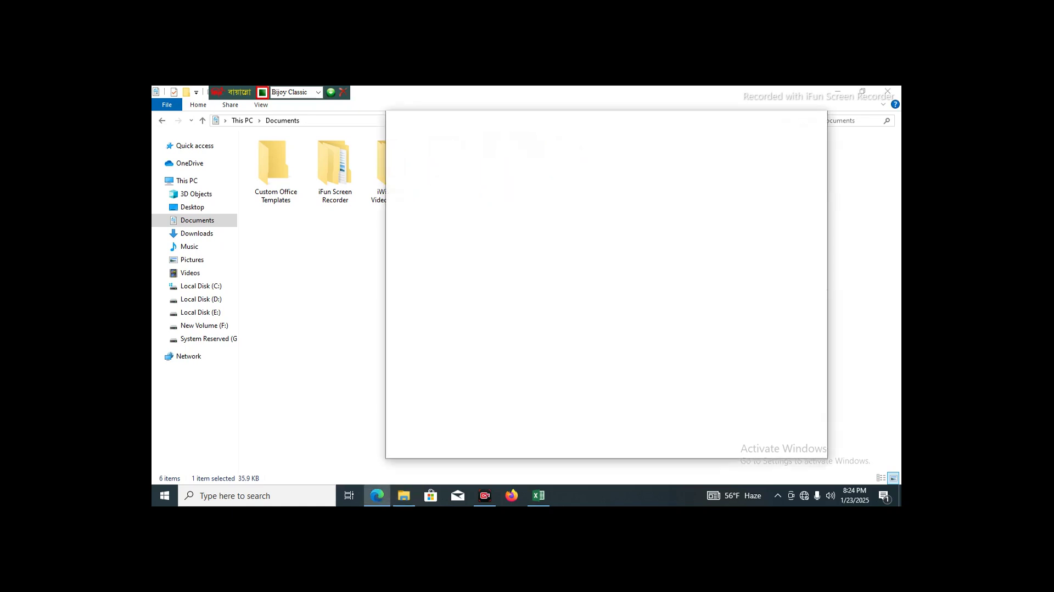
click(838, 91)
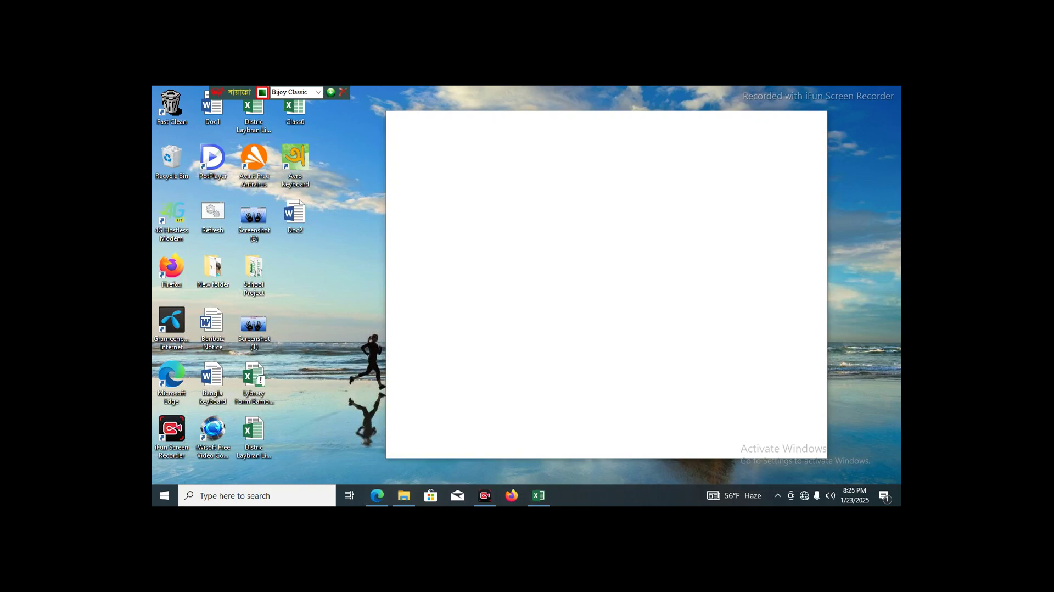
right_click(345, 168)
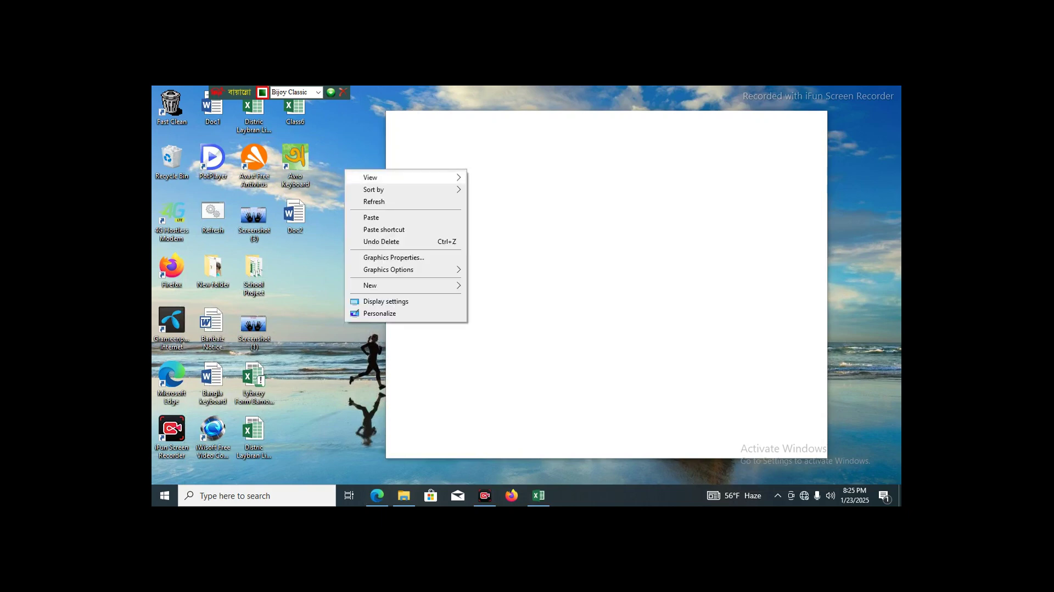
click(365, 201)
right_click(348, 162)
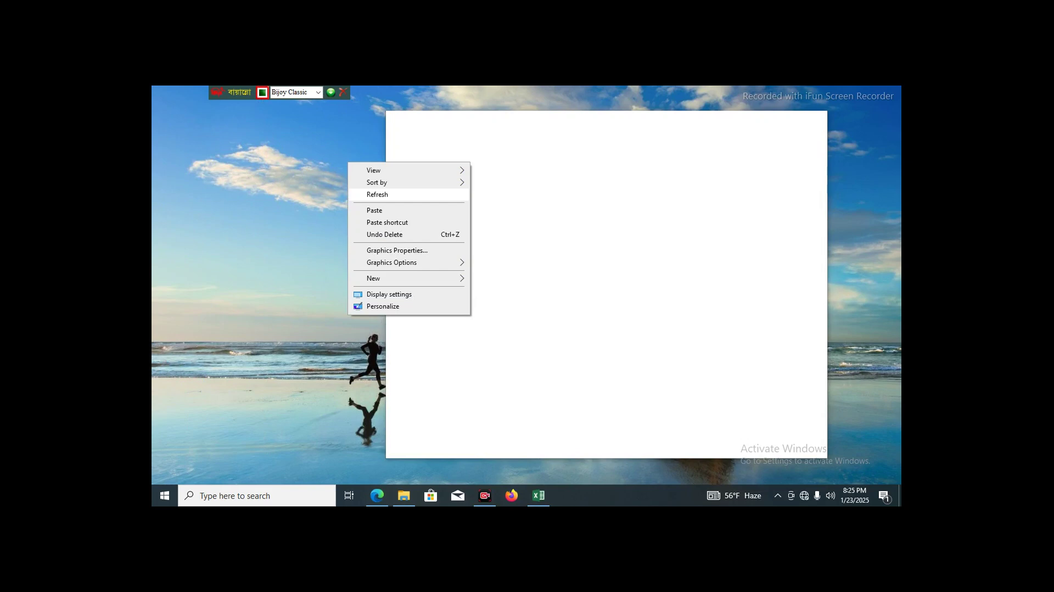
click(369, 195)
right_click(351, 160)
click(380, 193)
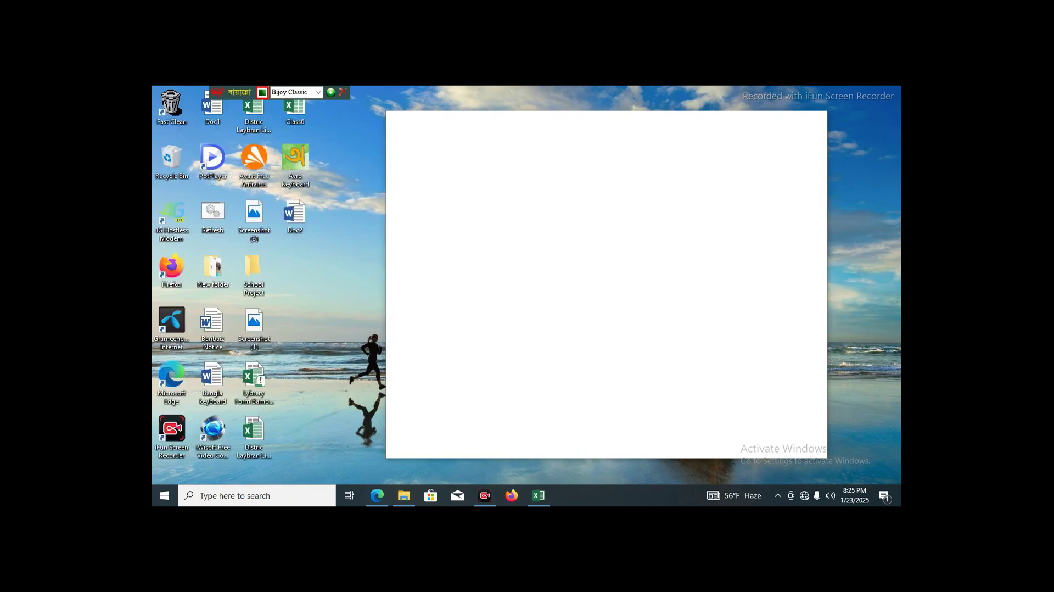
right_click(346, 164)
click(375, 196)
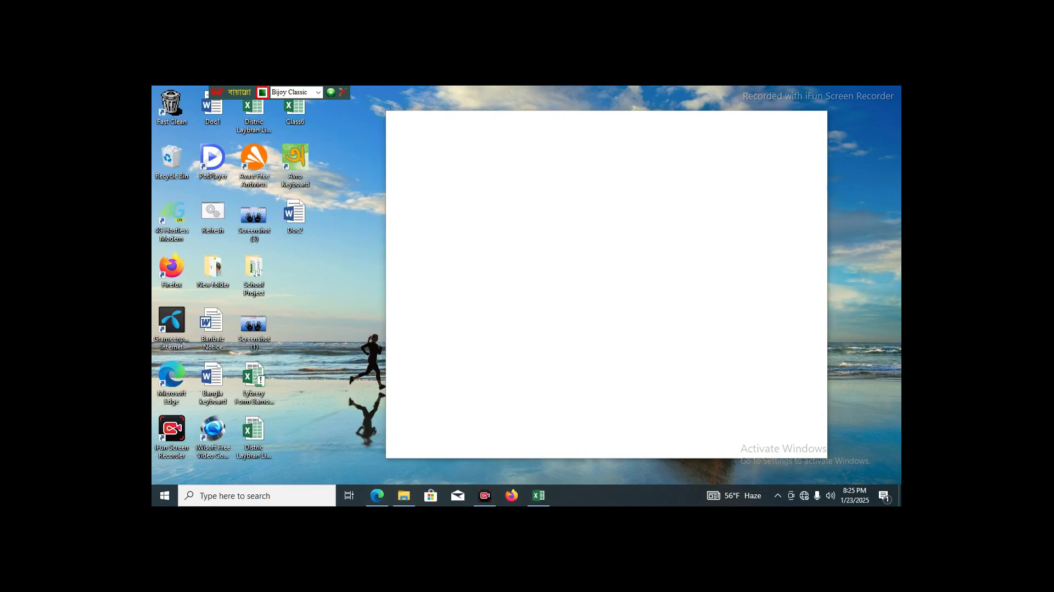
right_click(351, 174)
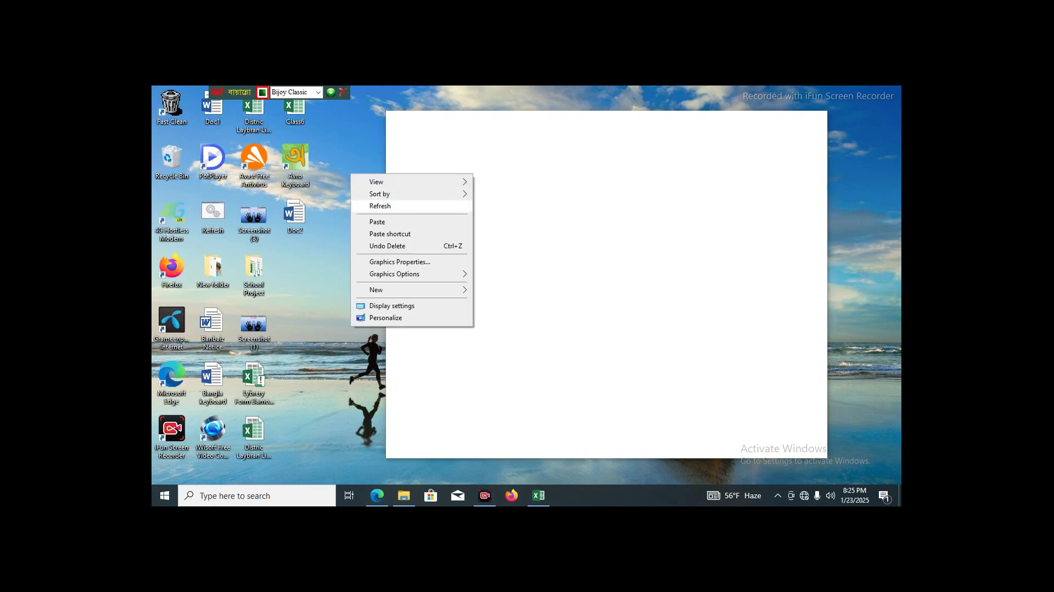
click(380, 206)
right_click(355, 169)
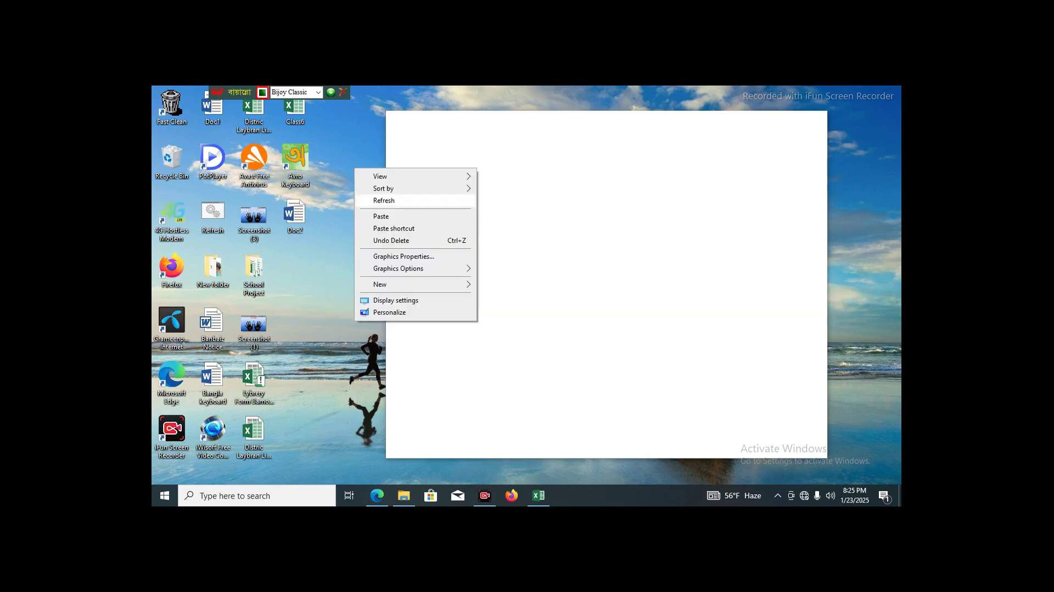
click(384, 200)
right_click(354, 166)
click(374, 200)
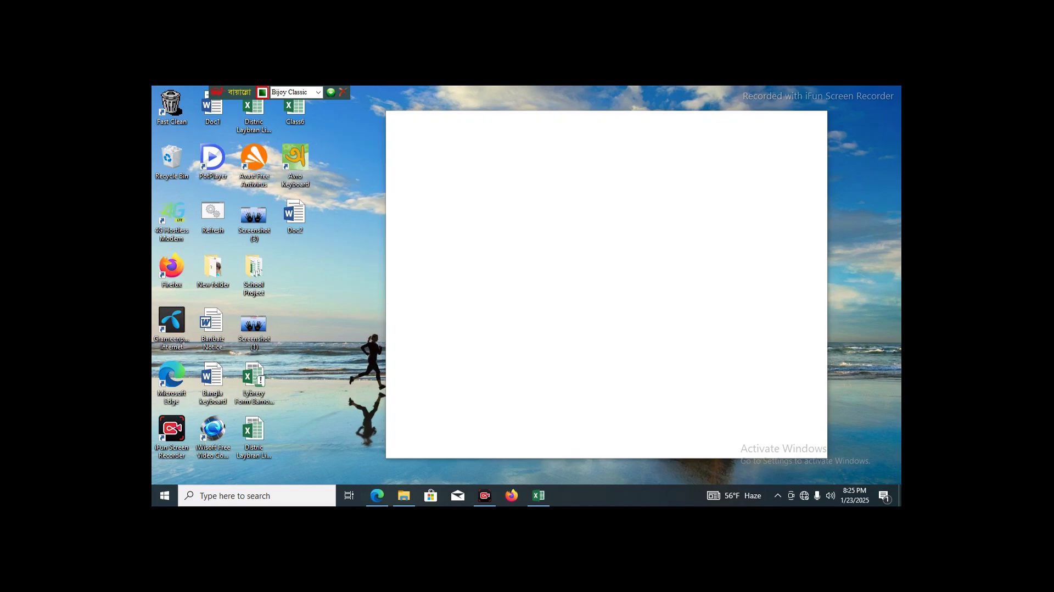
right_click(343, 243)
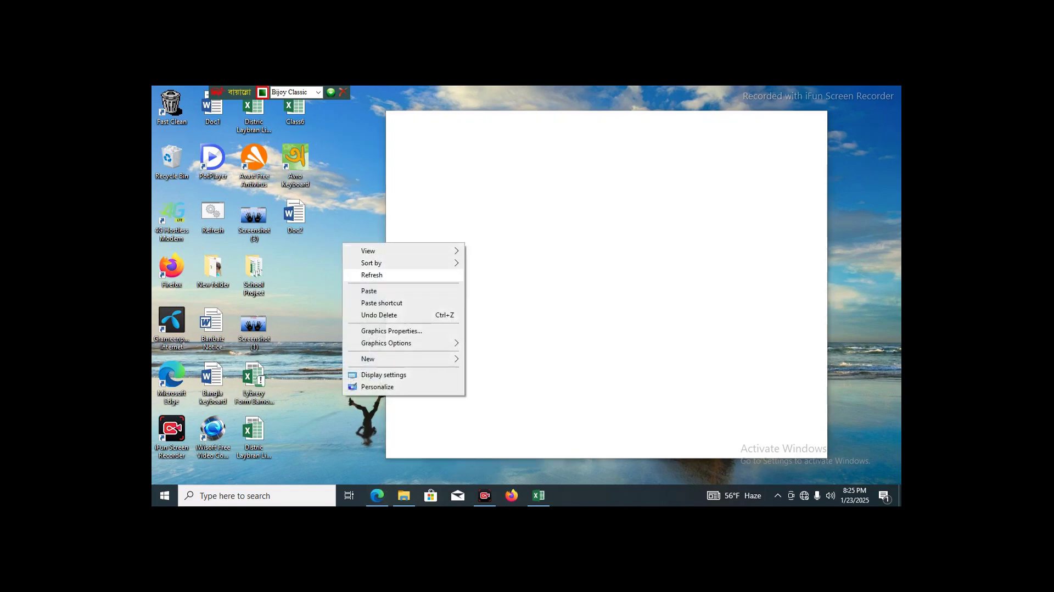
click(371, 275)
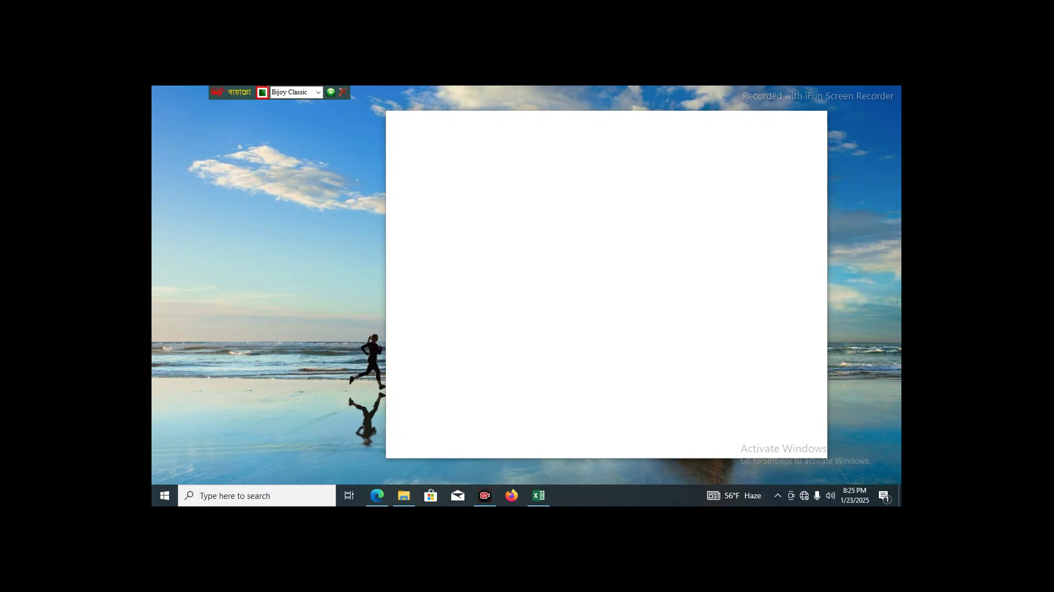
right_click(346, 218)
click(365, 250)
right_click(346, 218)
click(365, 249)
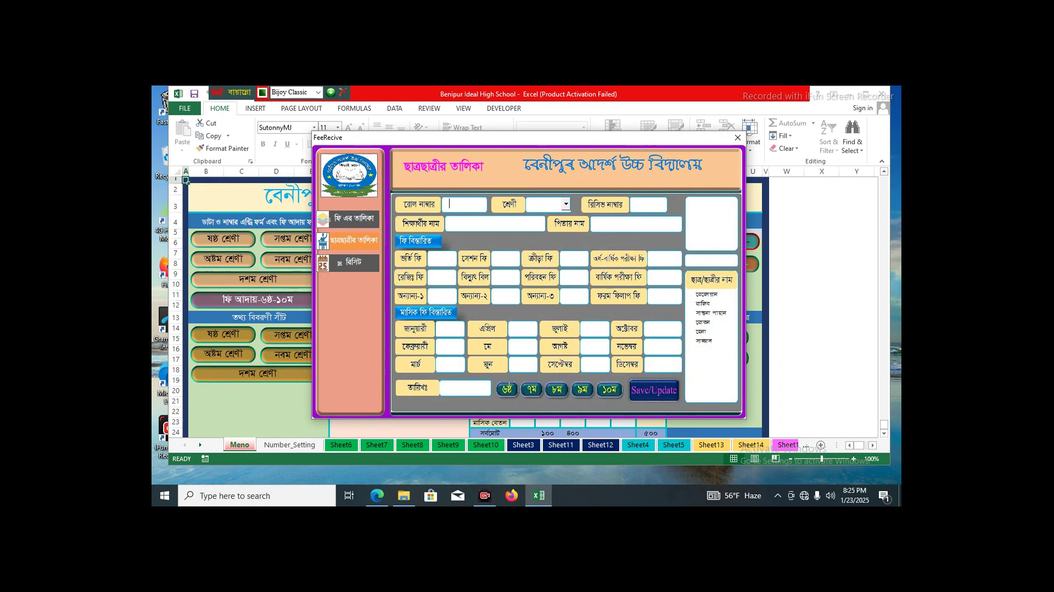
- Search the fee form for 'সা' and load the matching student's fee record
click(711, 261)
text(সা)
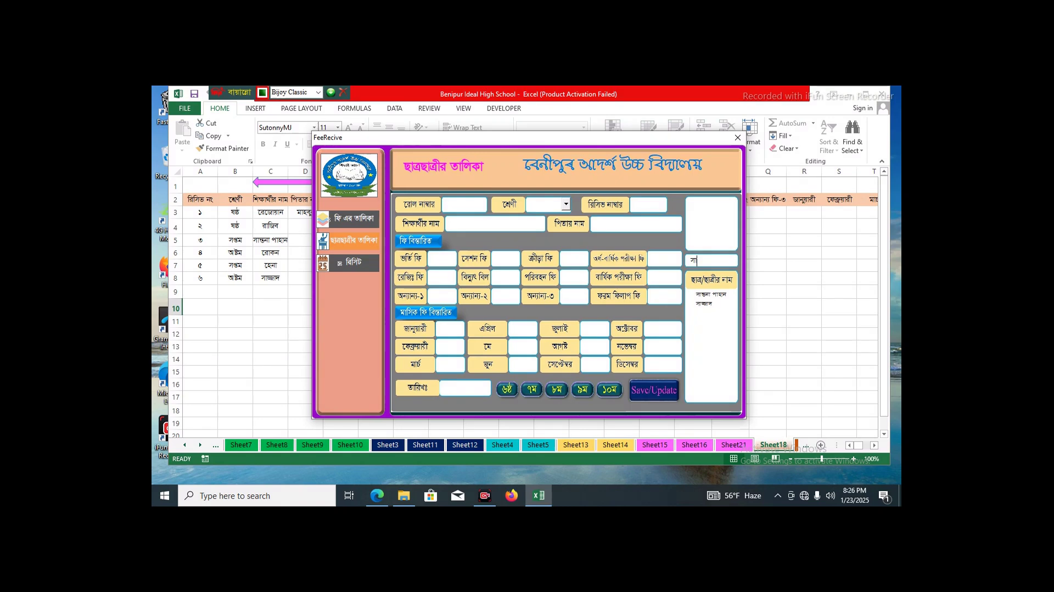
click(704, 303)
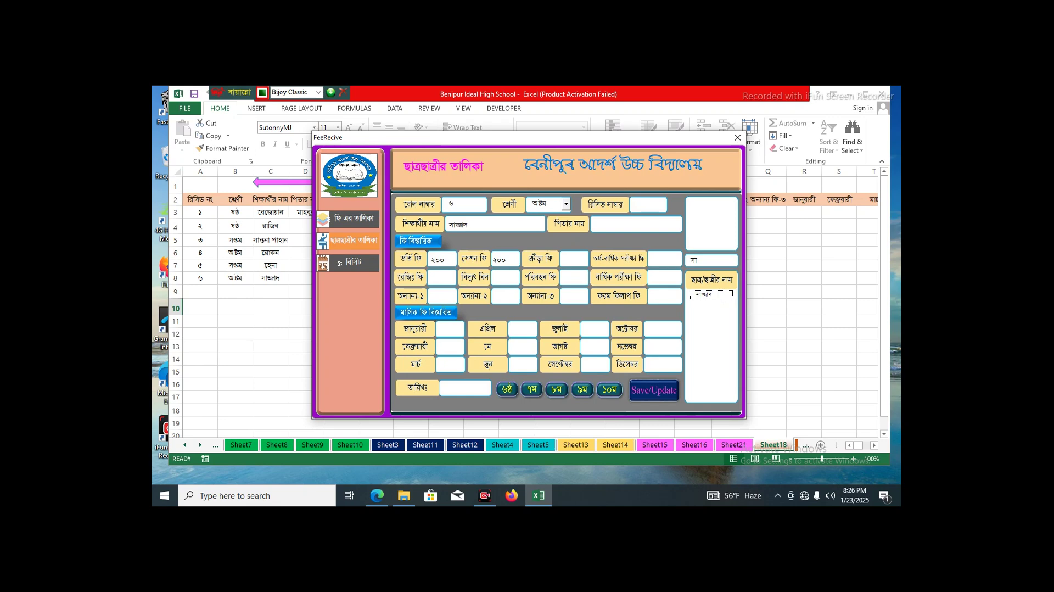
click(570, 259)
- Close the fee form and review the bb.pdf receipt, totalling 400, maximized in Edge
click(737, 137)
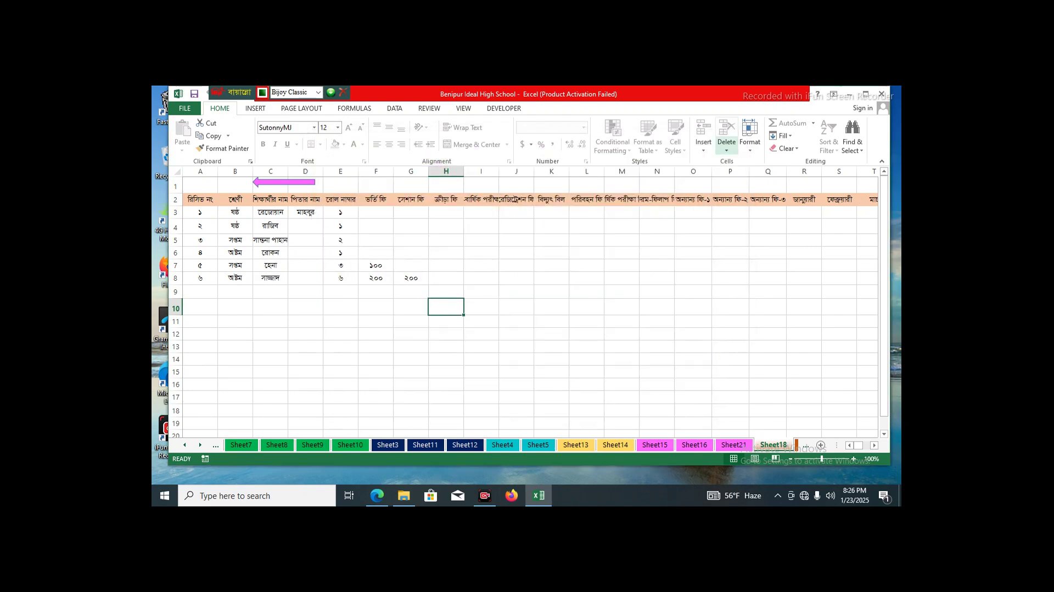
click(850, 94)
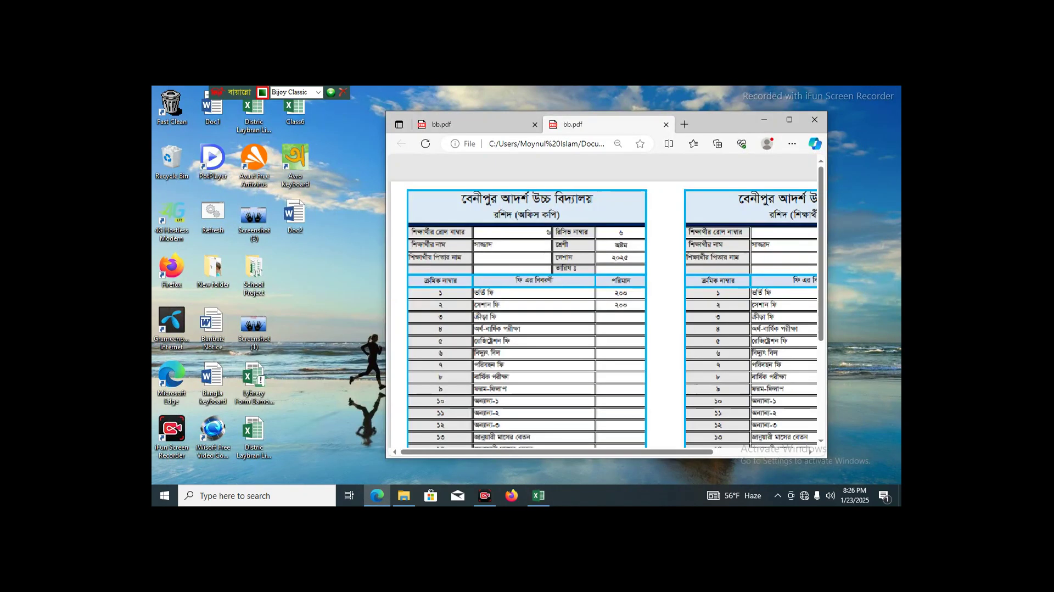
scroll(604, 308, down, 5)
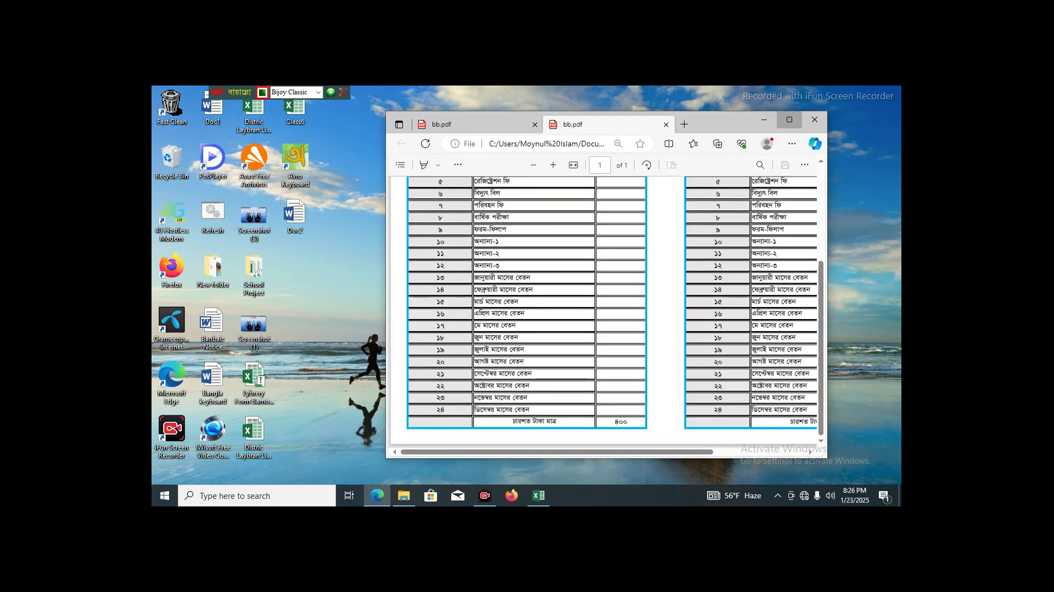
click(789, 119)
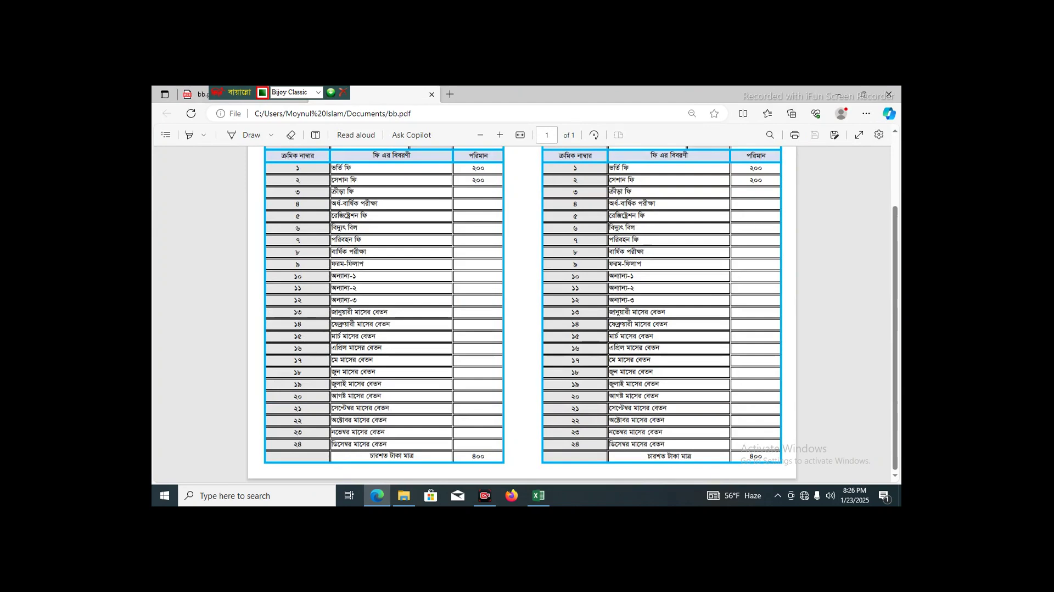
scroll(521, 313, up, 1)
scroll(522, 313, up, 1)
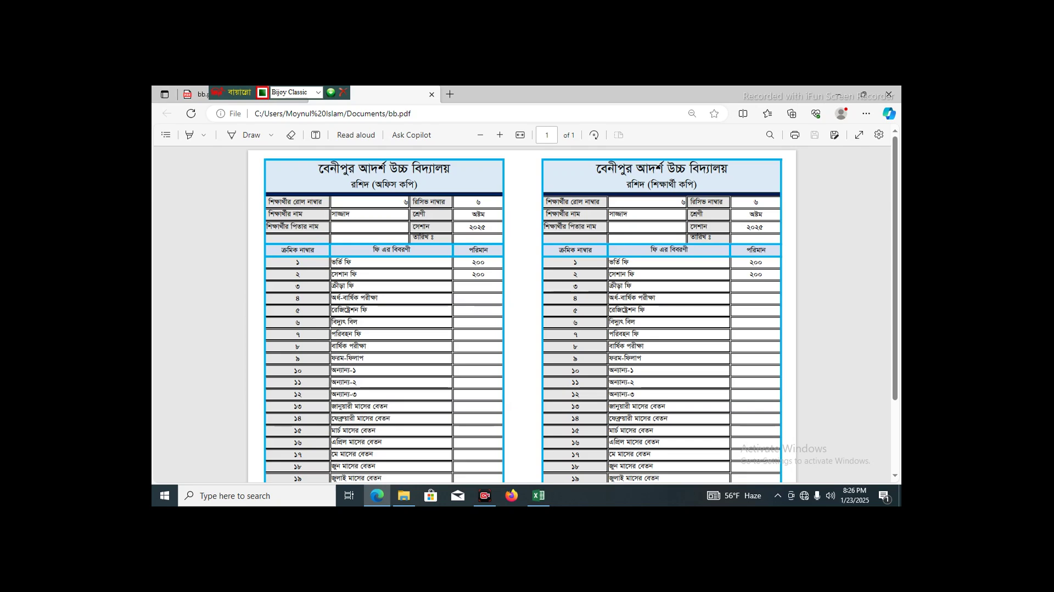
scroll(521, 313, down, 3)
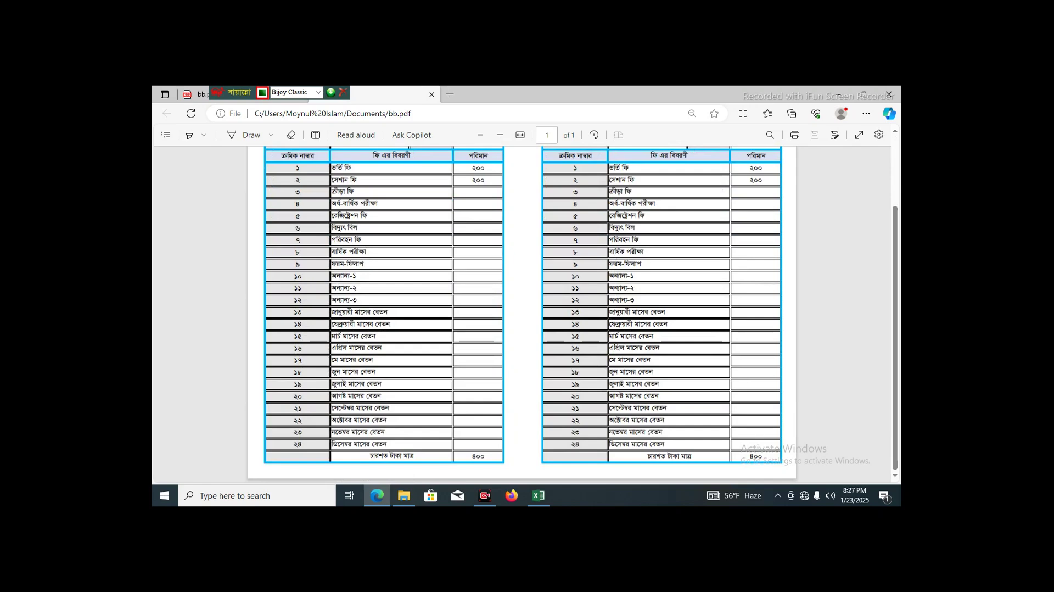
scroll(521, 313, up, 3)
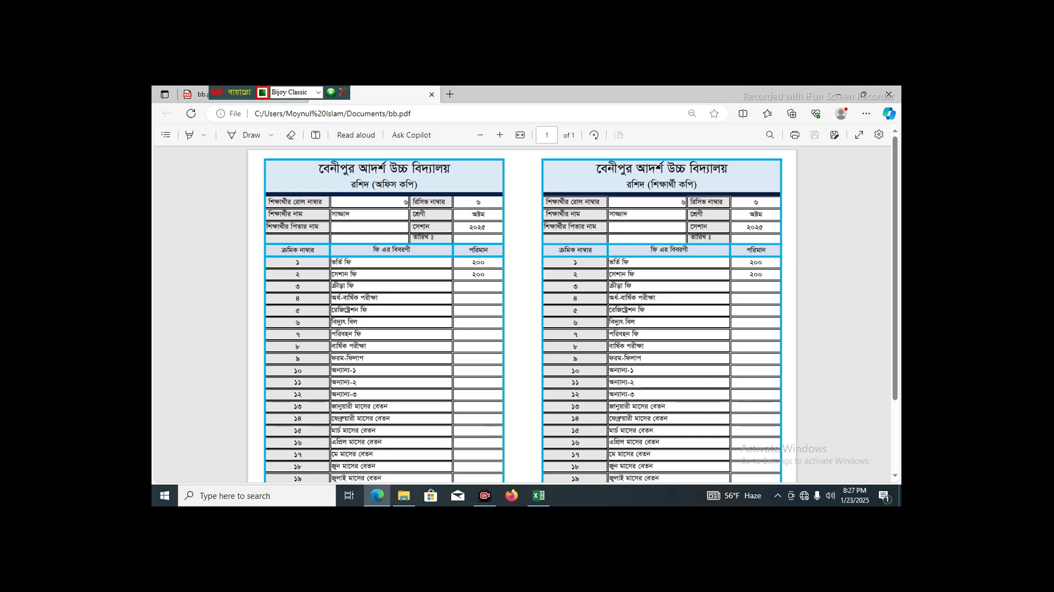
- Close Edge, return to the workbook, and go back to the Meno sheet
click(888, 94)
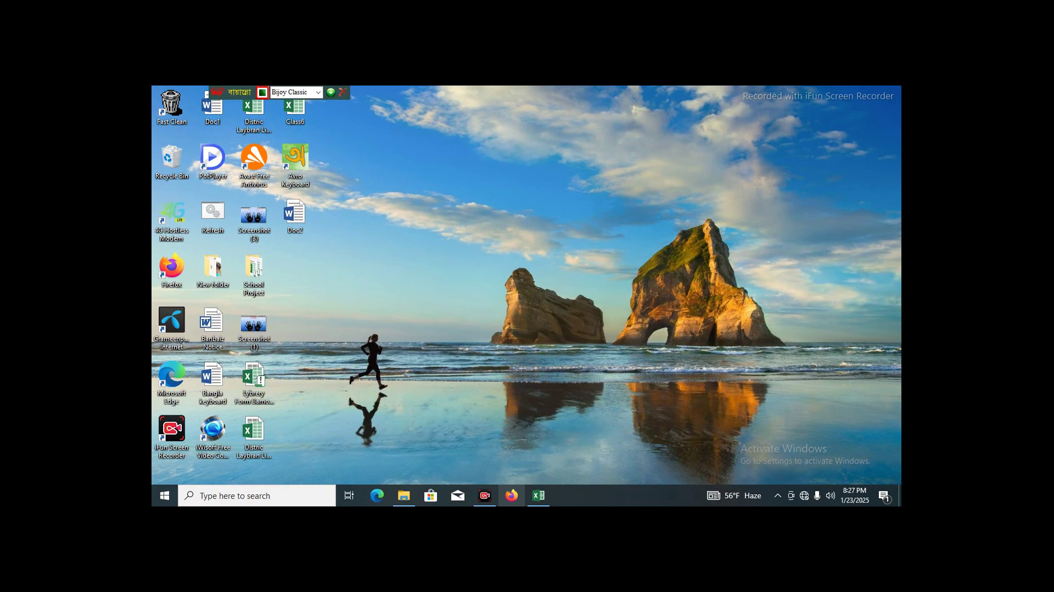
key(alt+Tab)
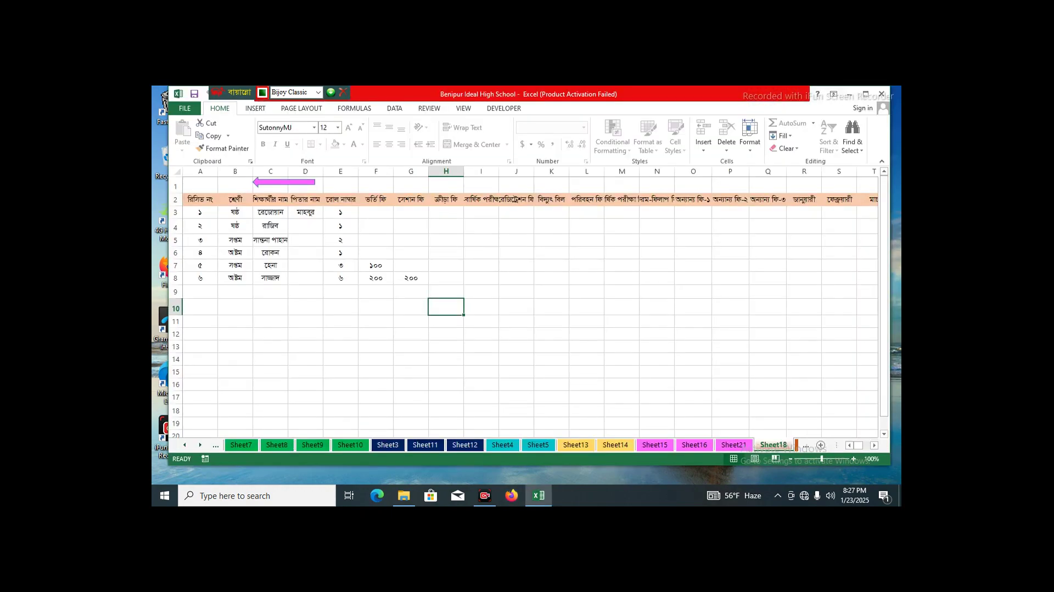
click(284, 182)
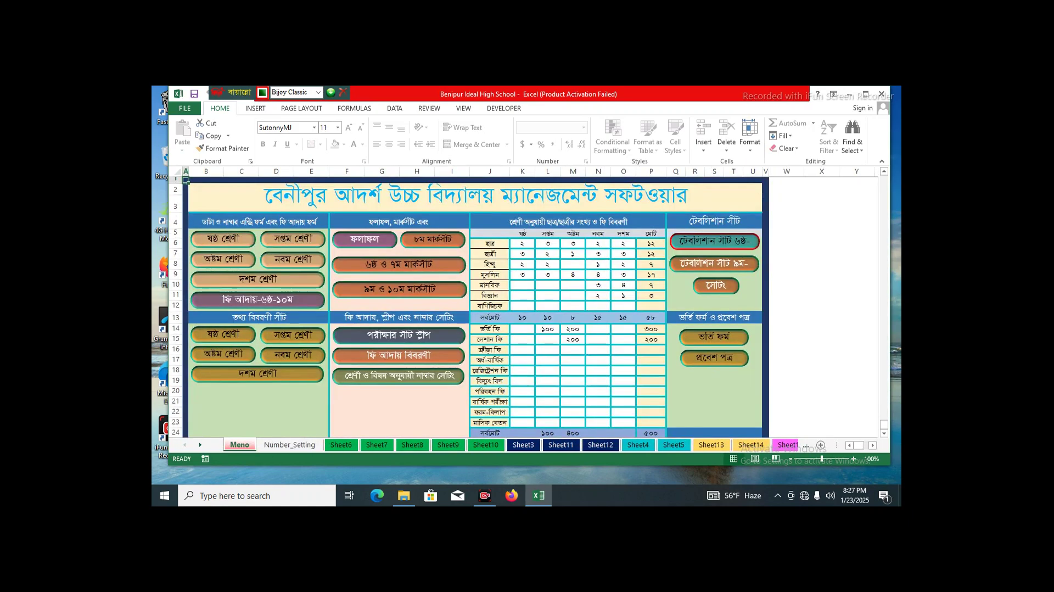